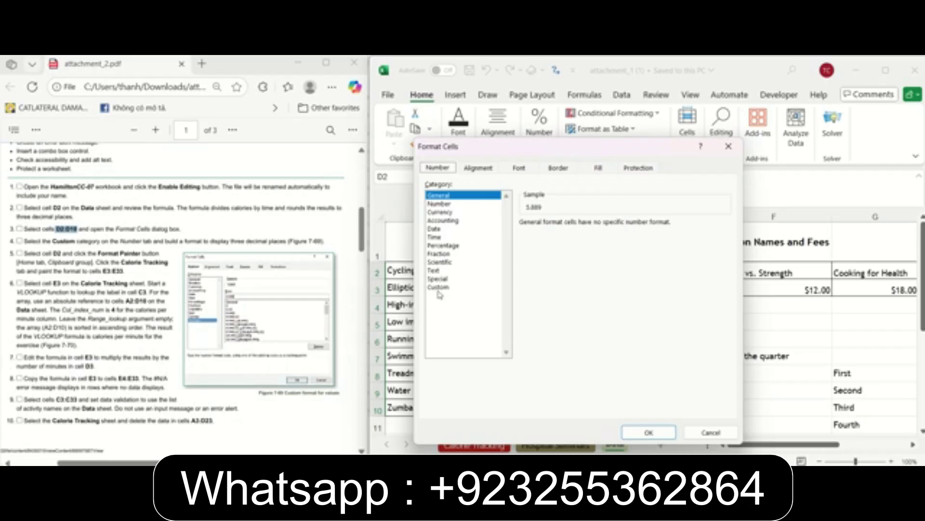
Apply a custom number format of 0.000 to cells D2:D10 on the Data sheet
left_click(439, 288)
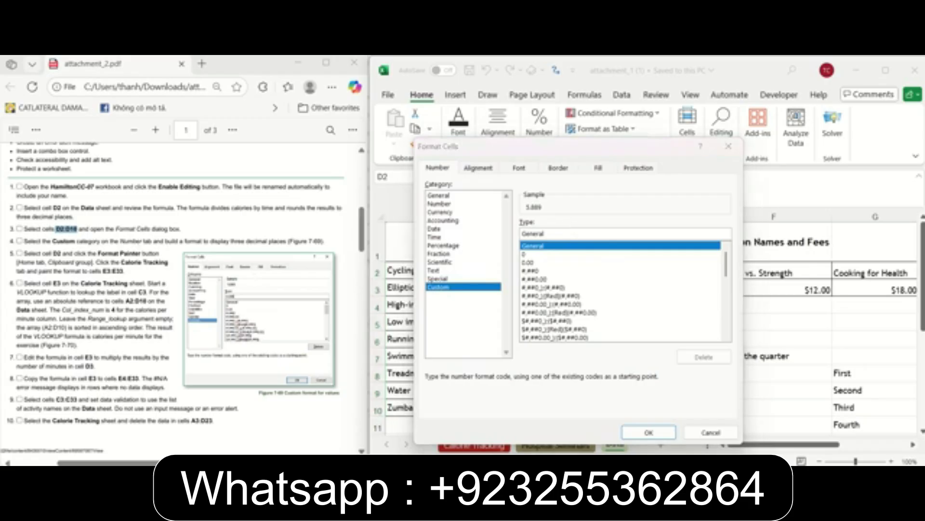
left_click_drag(552, 233, 503, 234)
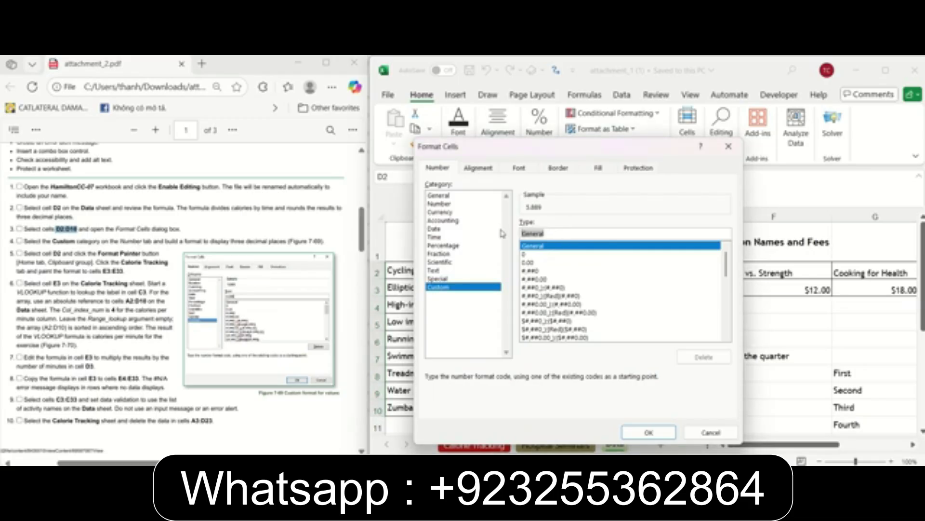
type("0.000")
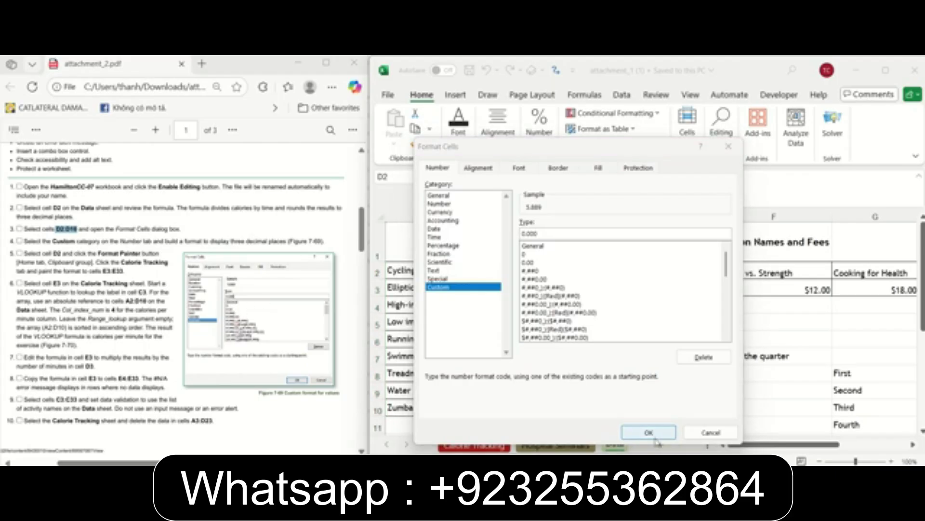
left_click(656, 434)
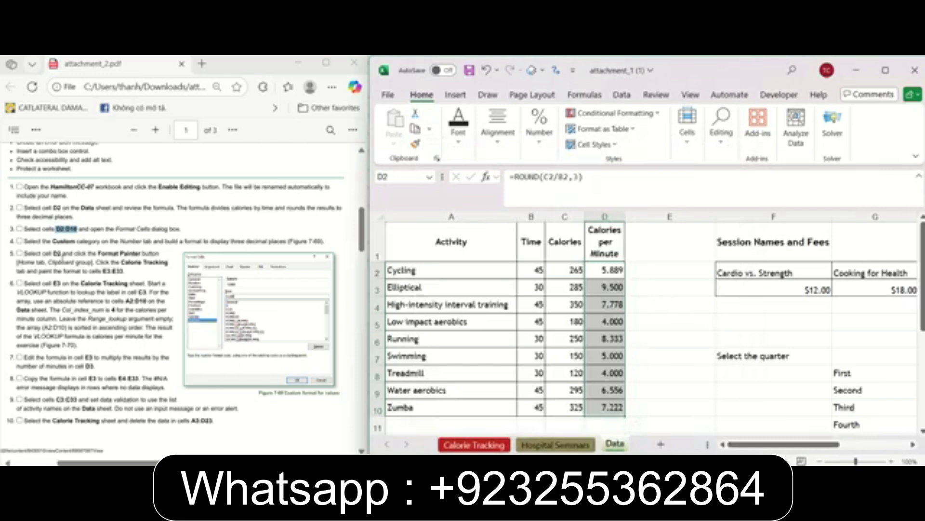
Copy the formatting of cell D2 with Format Painter onto cells E3:E33 of the Calorie Tracking sheet
left_click(54, 258)
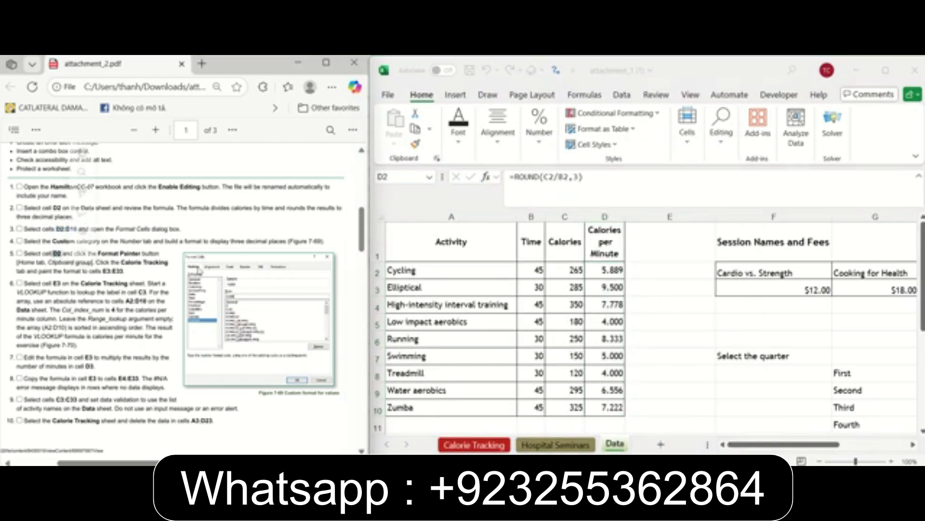
left_click(609, 273)
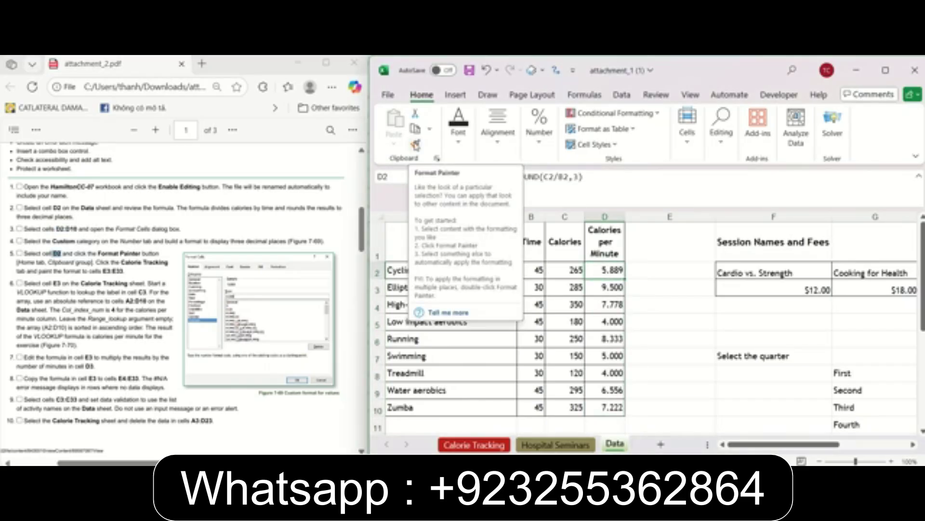
left_click(416, 145)
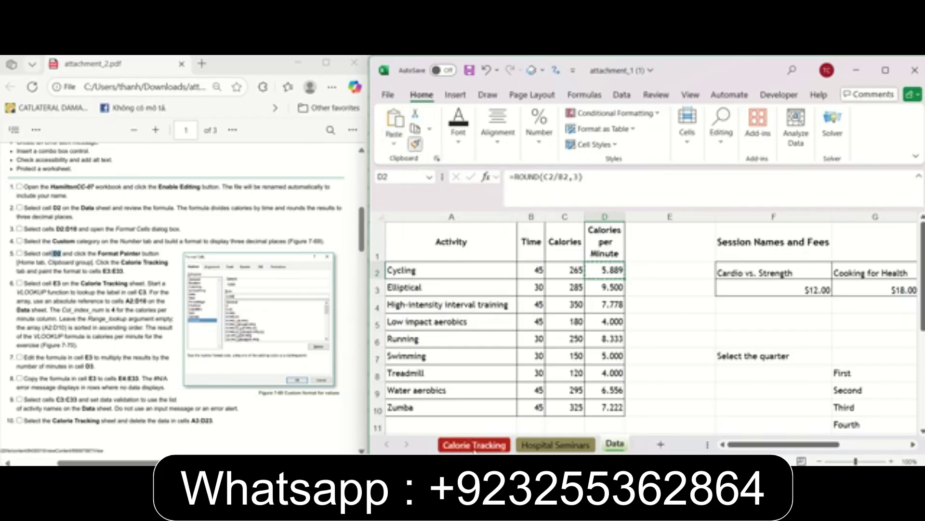
left_click(474, 445)
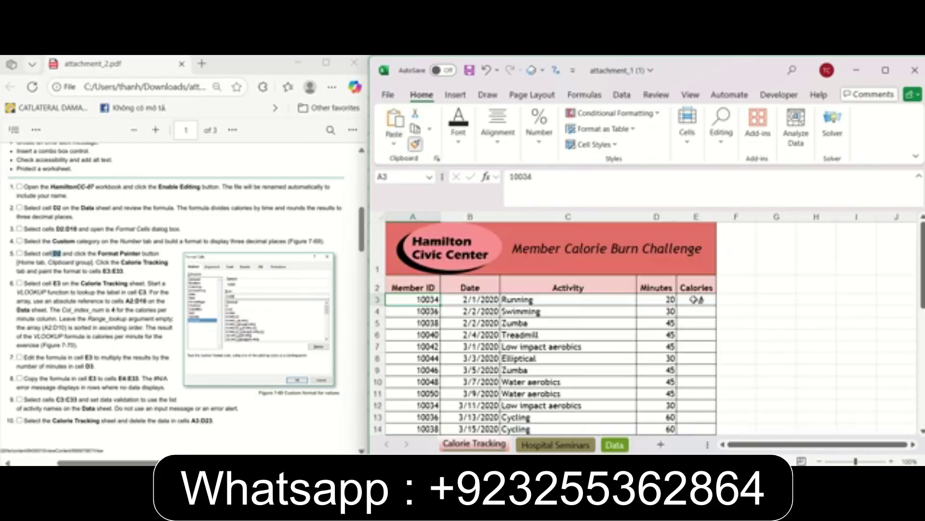
mouse_move(696, 299)
left_mouse_down()
mouse_move(696, 431)
mouse_move(699, 386)
left_mouse_up()
scroll(700, 386, "up", 7)
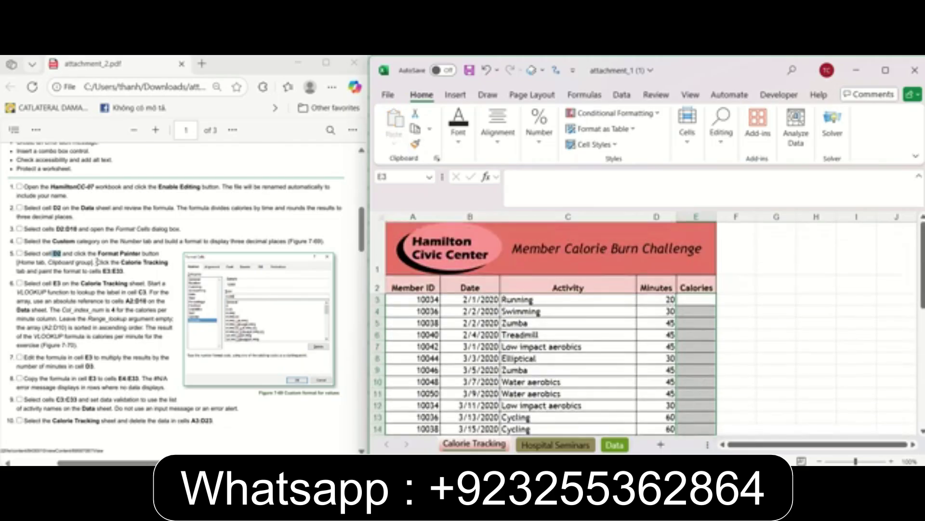
Search for the VLOOKUP function and insert it in cell E3 of the Calorie Tracking sheet
left_click(102, 272)
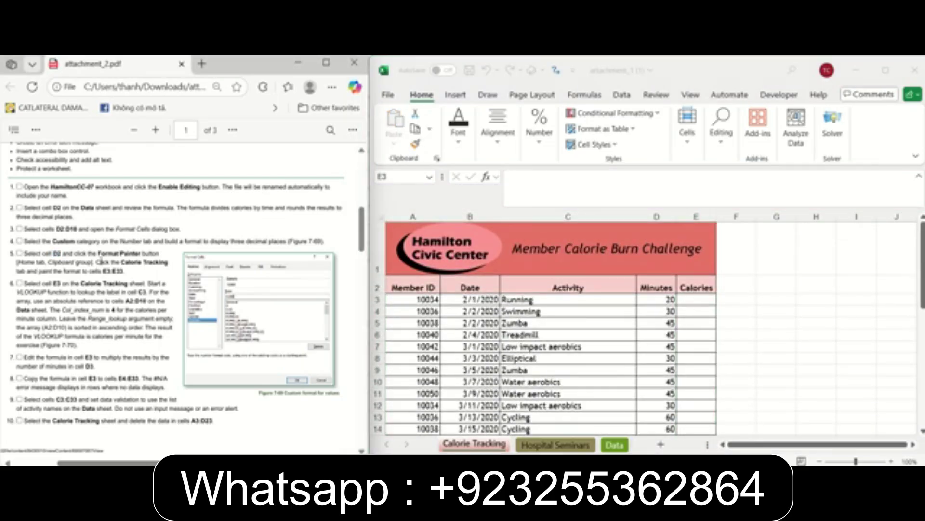
left_click_drag(357, 243, 361, 259)
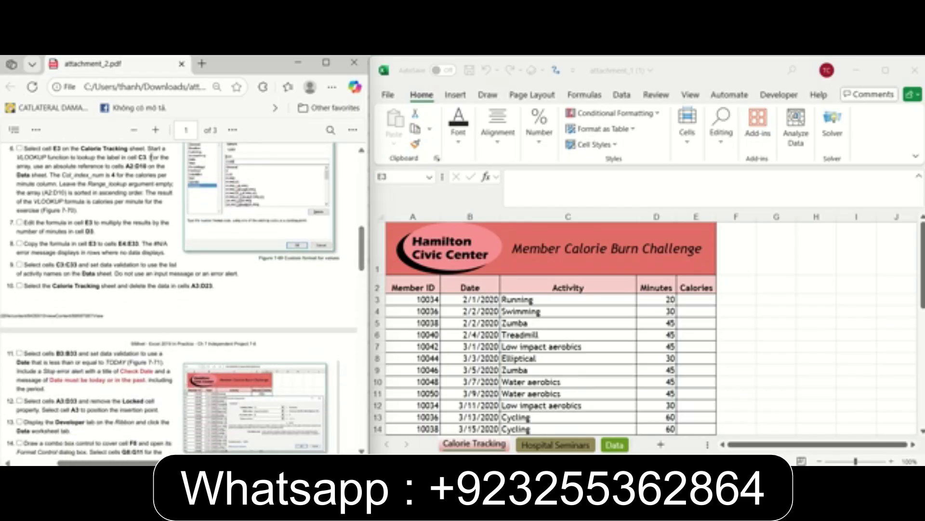
left_click(700, 301)
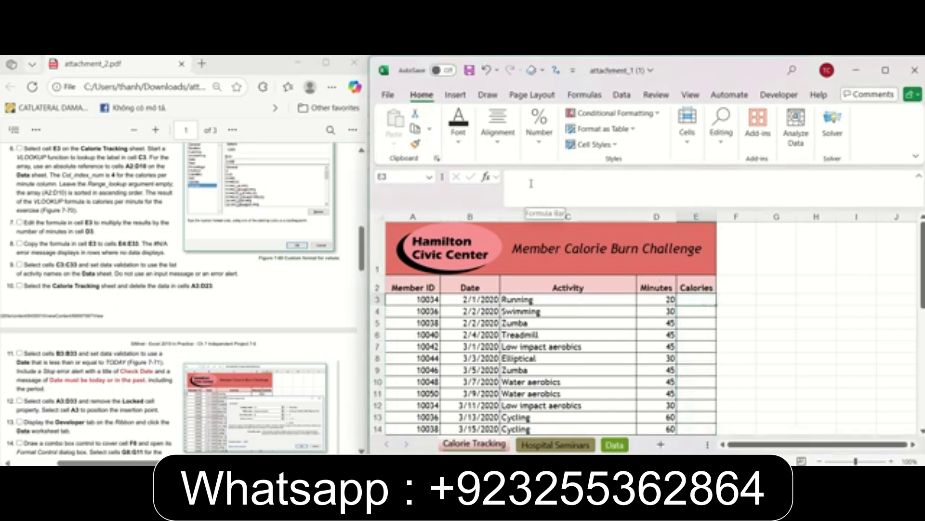
left_click(486, 178)
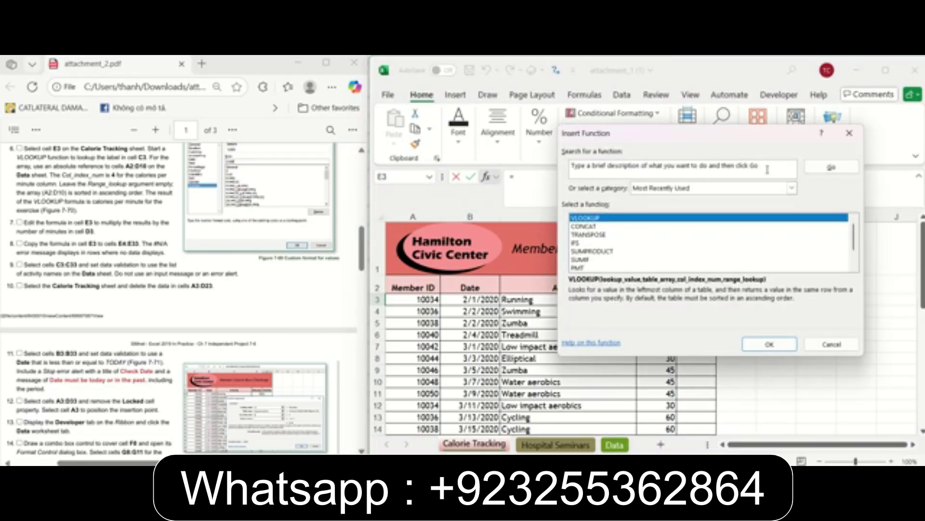
left_click(604, 169)
type("VLOOKUP")
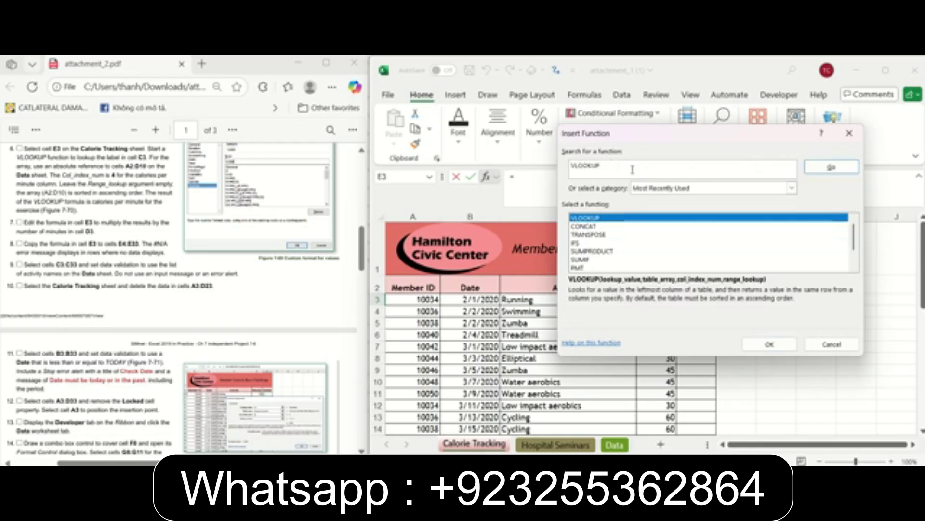
left_click(827, 170)
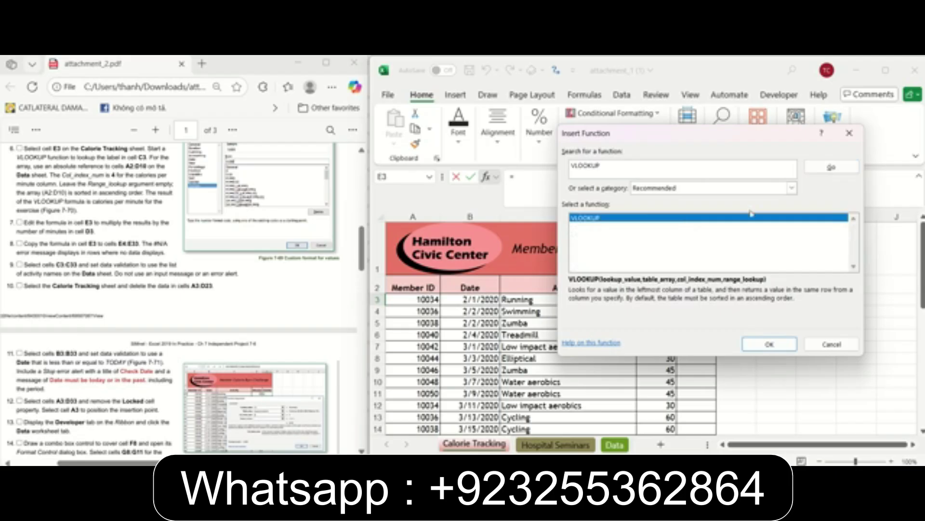
left_click(770, 344)
Set the VLOOKUP lookup value to C3 and the table array to the absolute range $A$2:$D$10
left_click_drag(615, 153, 574, 183)
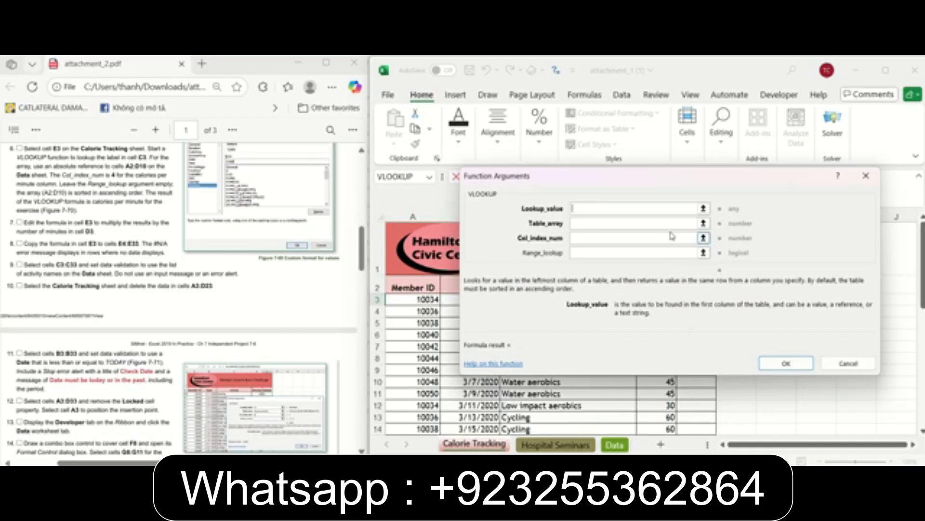
type("C3")
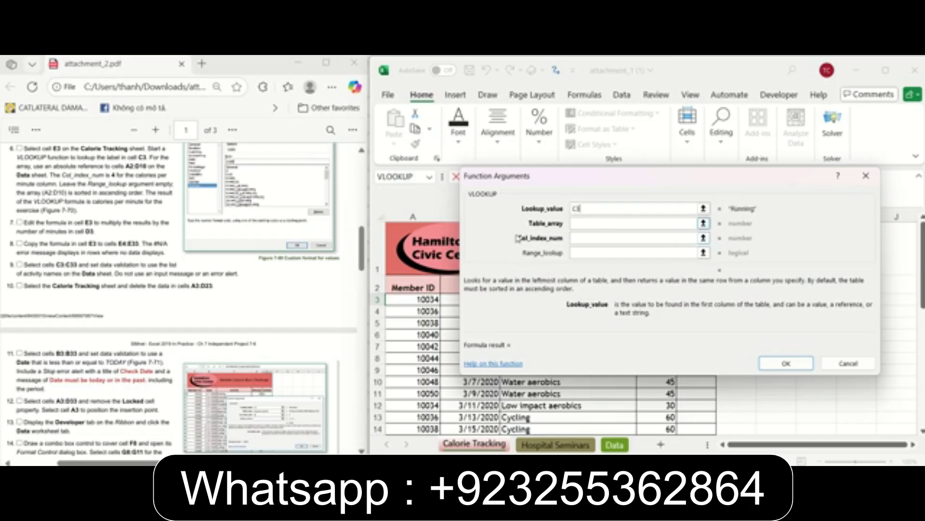
left_click_drag(72, 158, 120, 159)
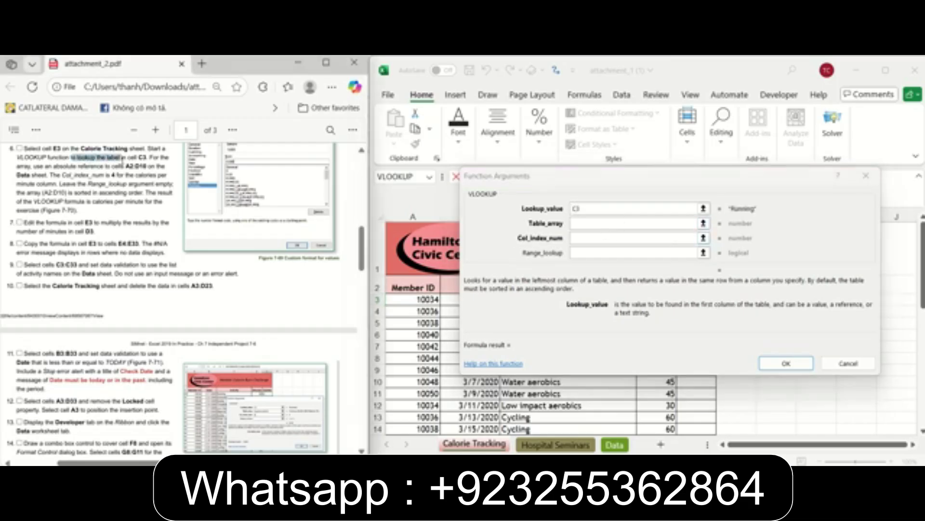
left_click(582, 224)
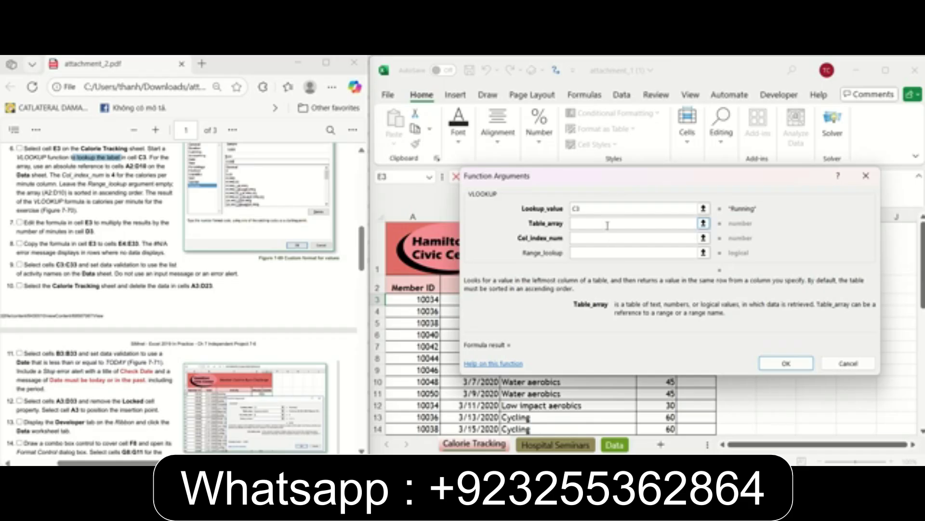
left_click_drag(591, 220, 556, 209)
type("A")
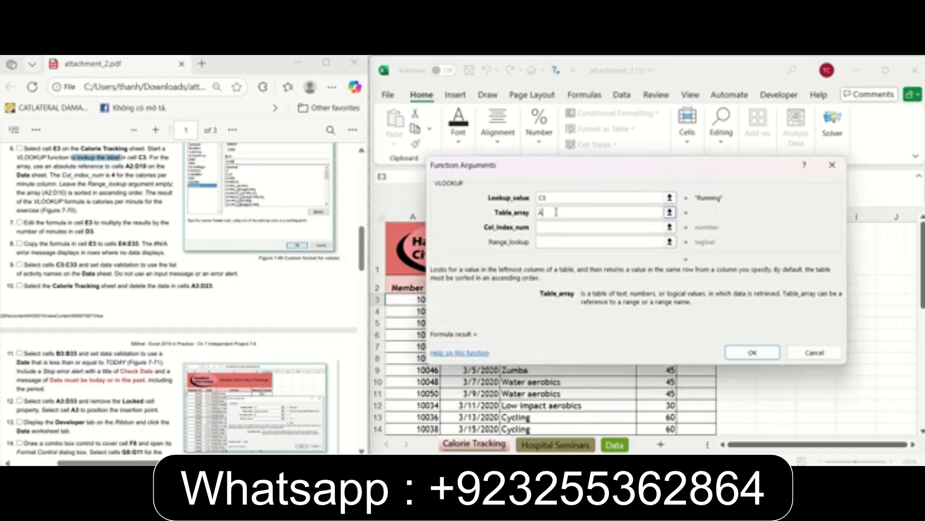
type("2:D10")
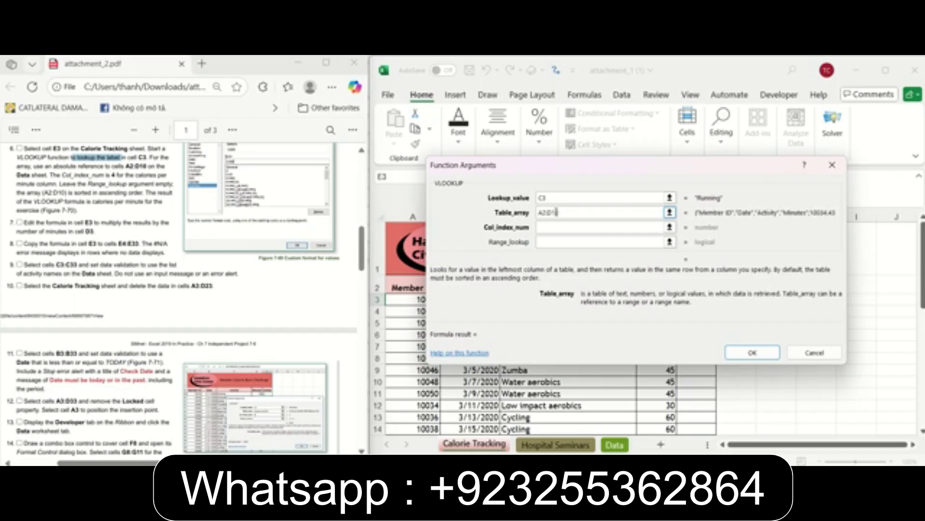
key("F4")
left_click(541, 212)
key("F4")
Set the VLOOKUP column index number to 4, leave the range lookup empty and accept the function
left_click(557, 226)
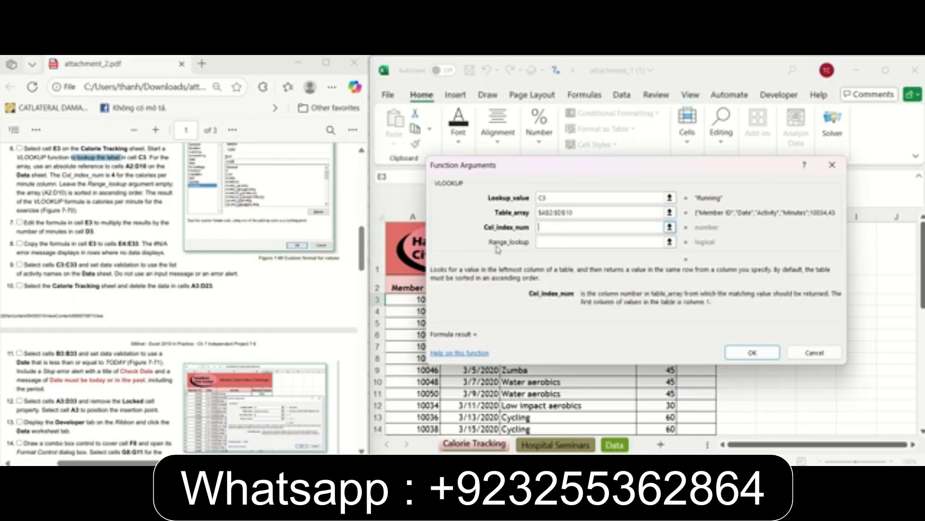
type("4")
key("Tab")
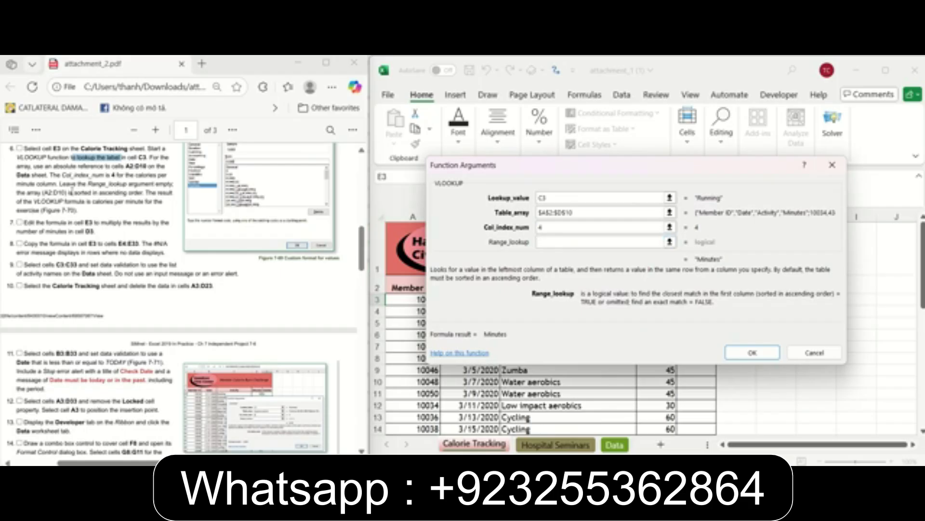
left_click_drag(61, 184, 86, 185)
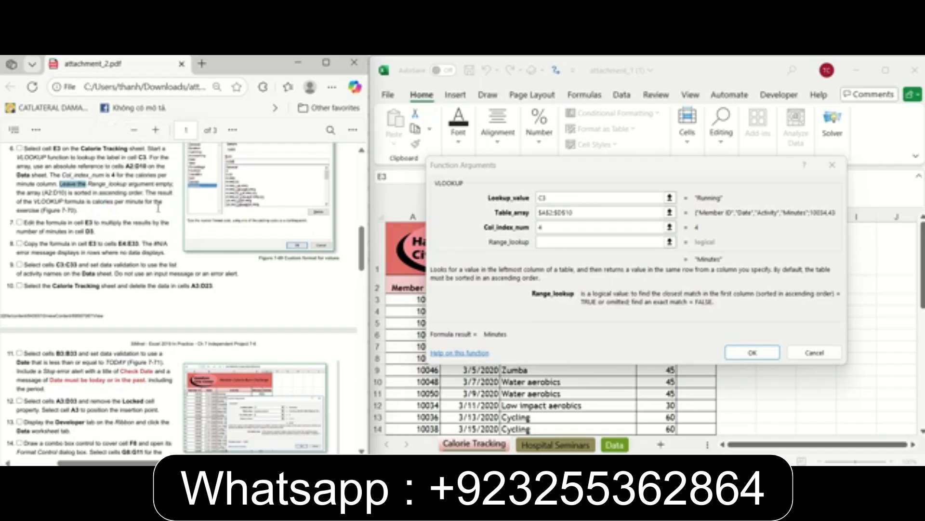
left_click(760, 358)
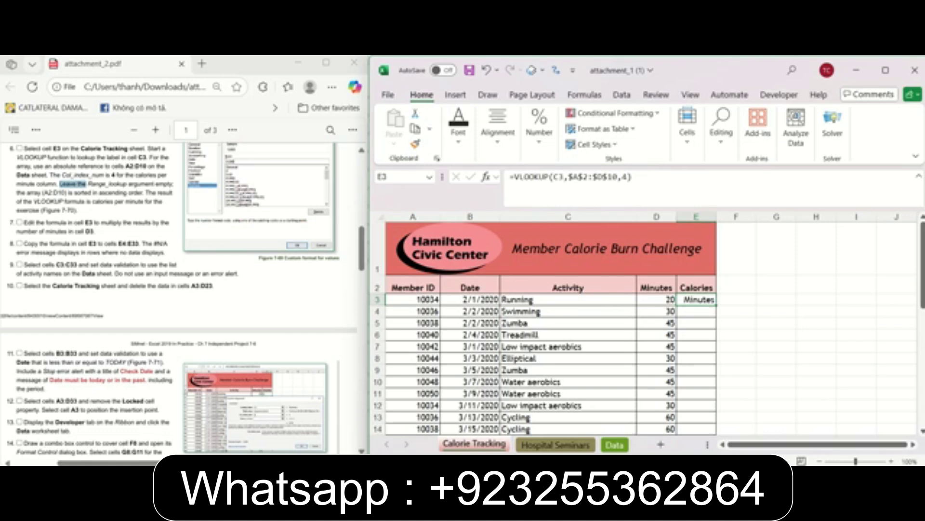
Extend the VLOOKUP formula in cell E3 to multiply its result by the minutes in D3
scroll(123, 299, "up", 2)
left_click(123, 300)
left_click_drag(125, 296, 138, 297)
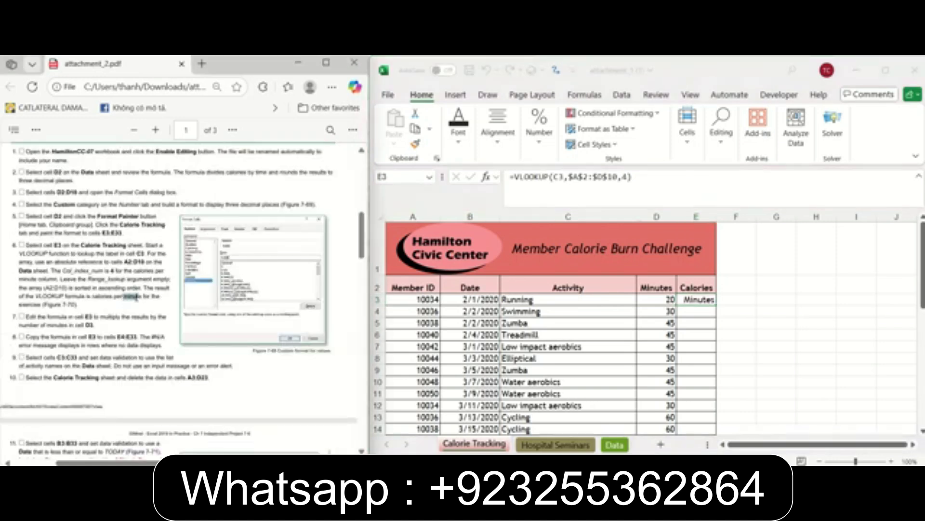
left_click(684, 303)
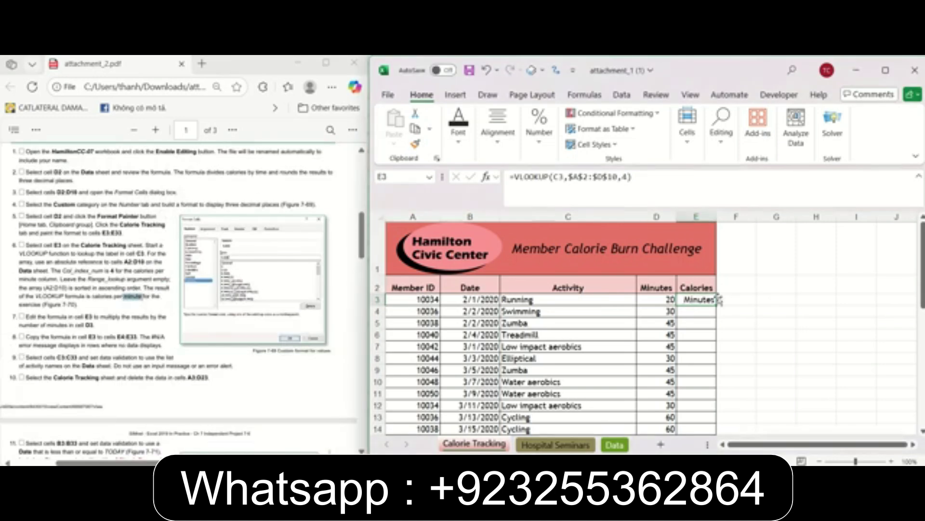
left_click(27, 318)
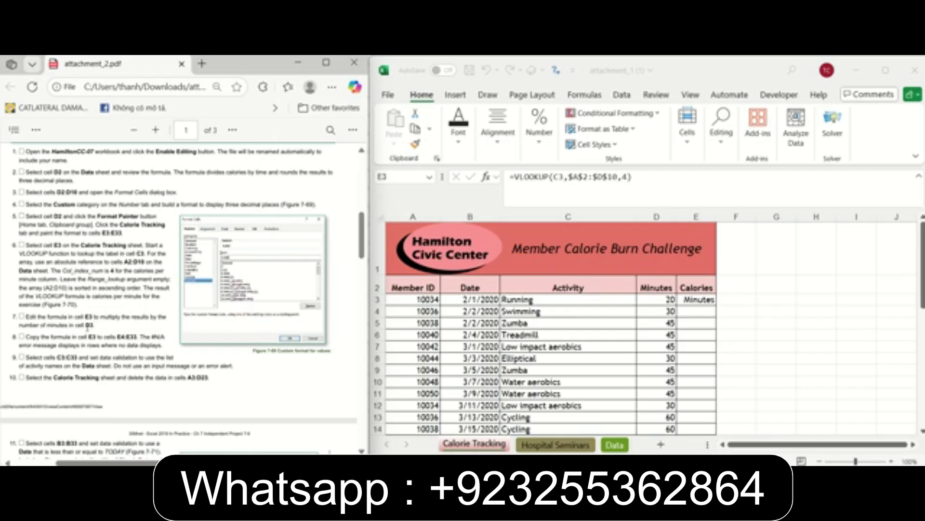
left_click(705, 299)
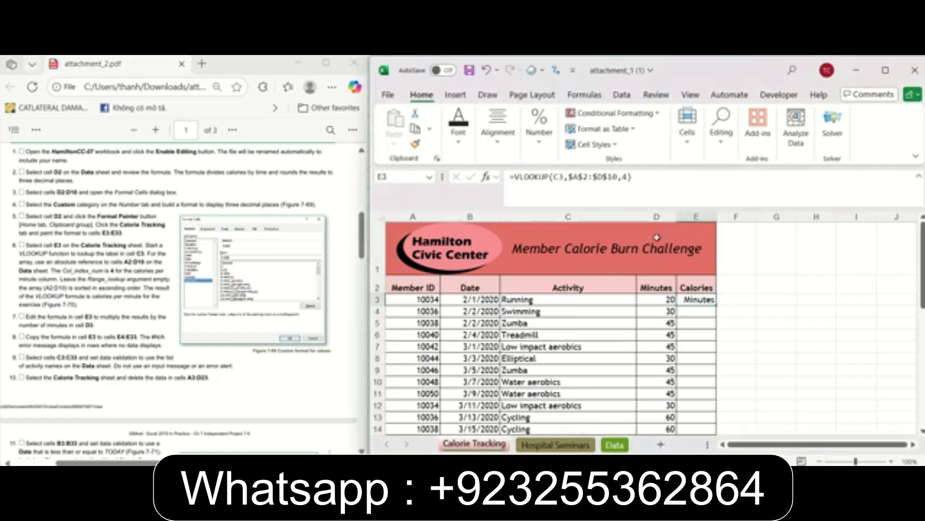
left_click(670, 190)
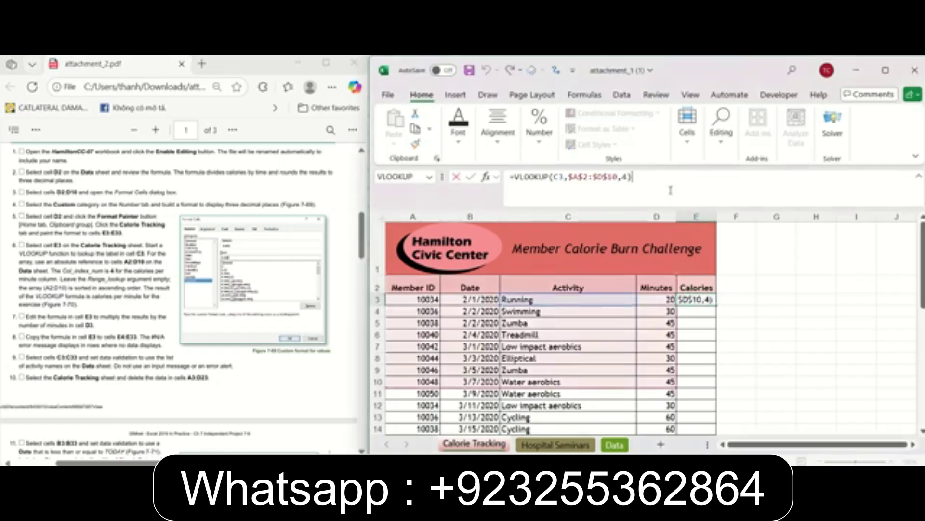
type("*D3")
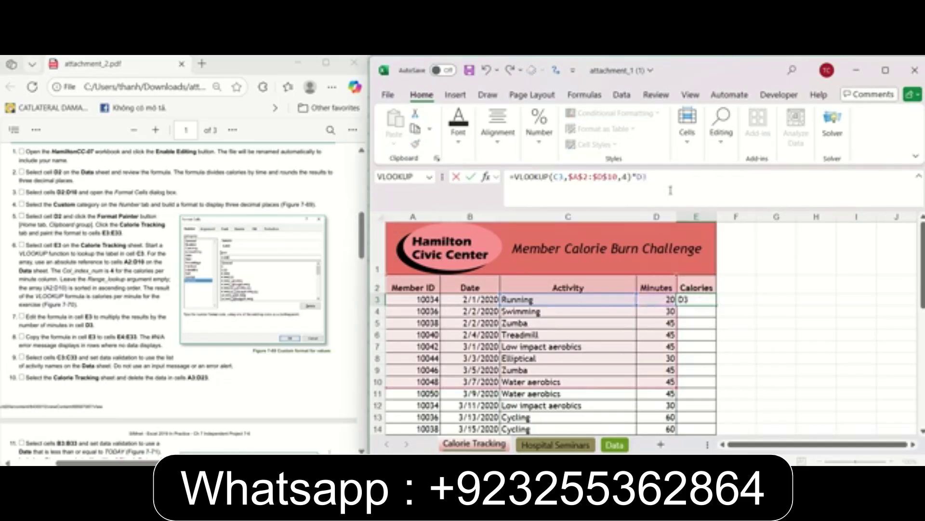
key("Return")
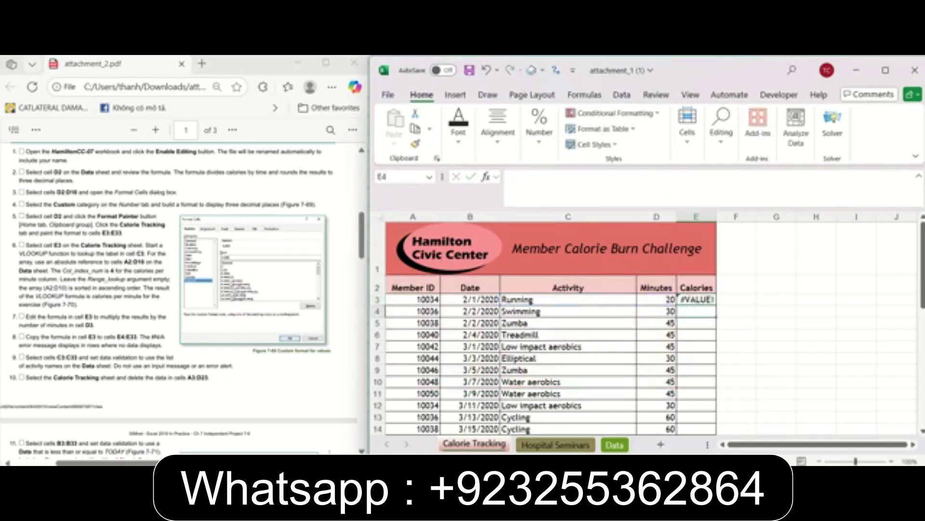
Copy the calories formula from cell E3 down through E4:E33 on the Calorie Tracking sheet
left_click(132, 393)
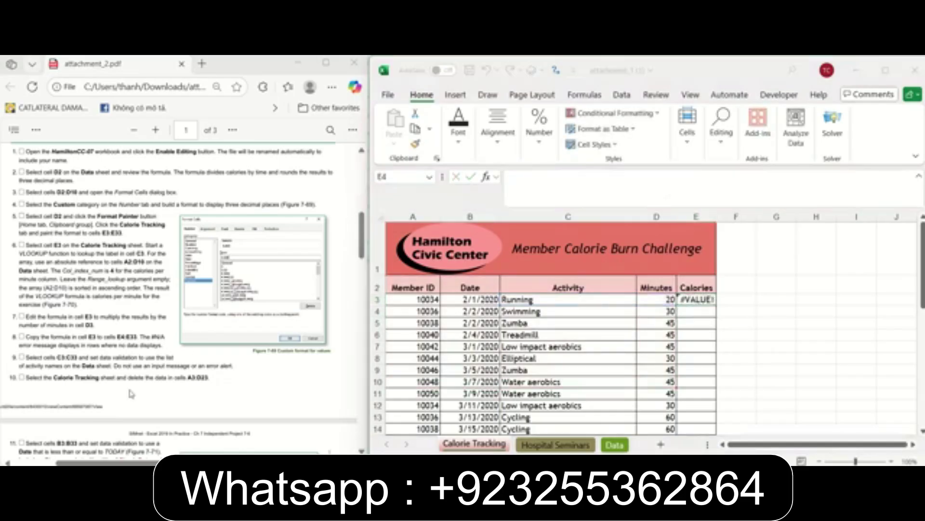
double_click(90, 336)
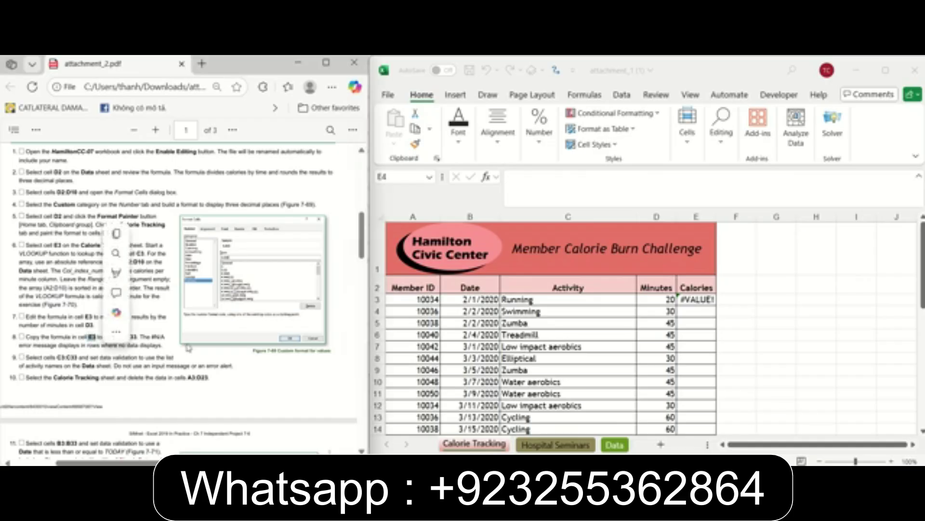
left_click(153, 340)
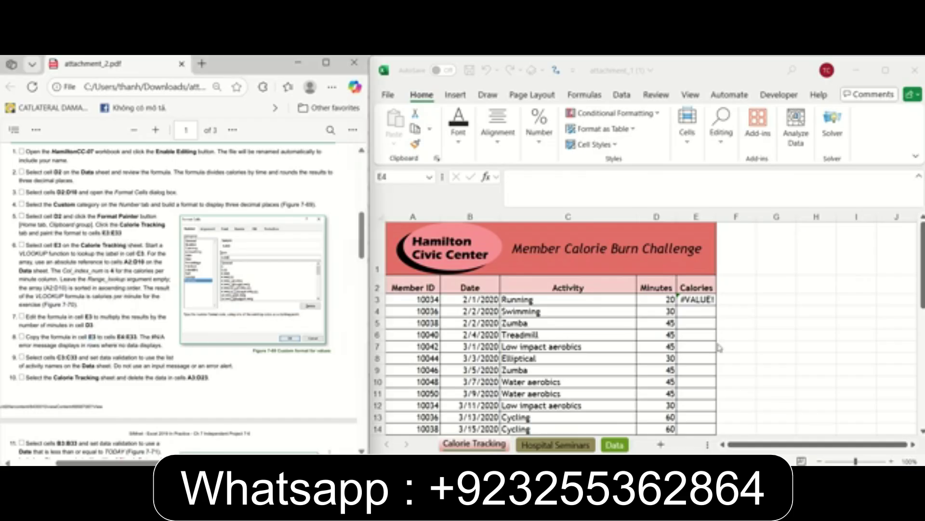
left_click(697, 303)
mouse_move(710, 335)
left_mouse_down()
mouse_move(698, 434)
mouse_move(711, 386)
left_mouse_up()
key("ctrl+v")
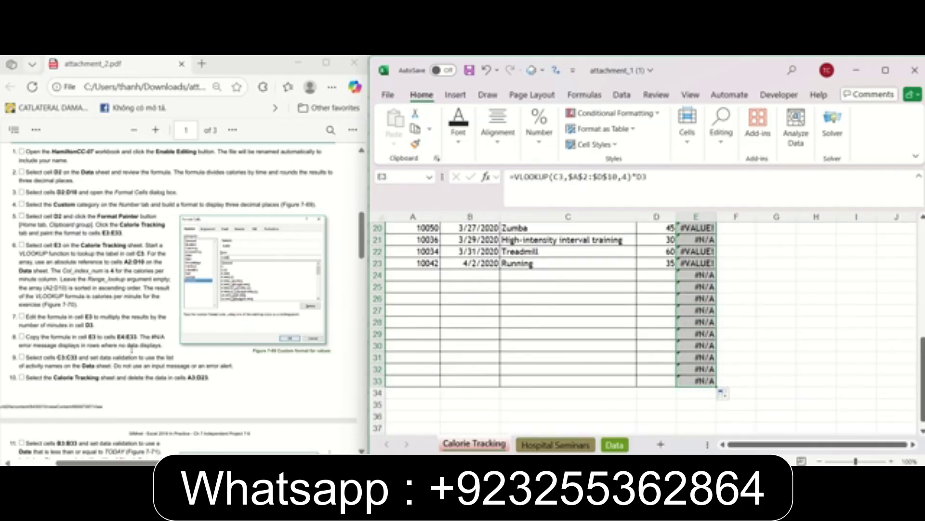
left_click_drag(152, 336, 166, 337)
scroll(783, 364, "up", 7)
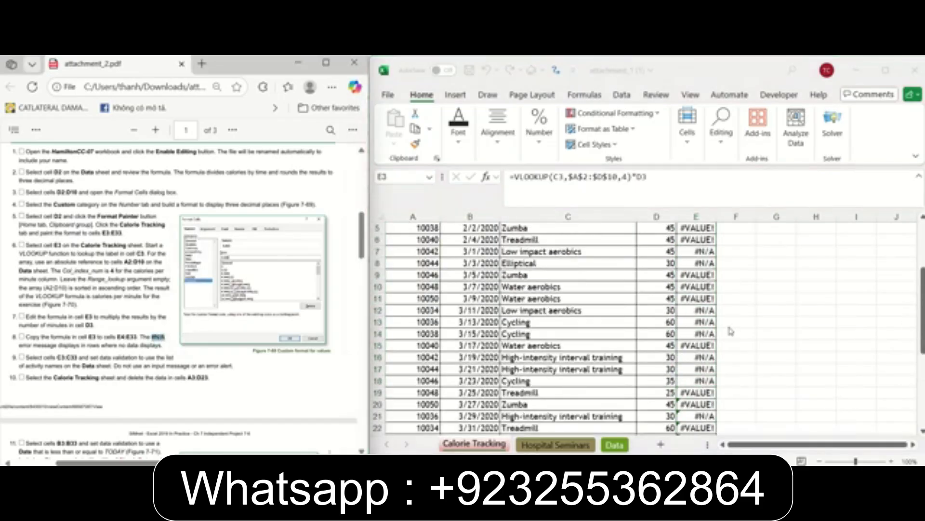
scroll(784, 365, "down", 1)
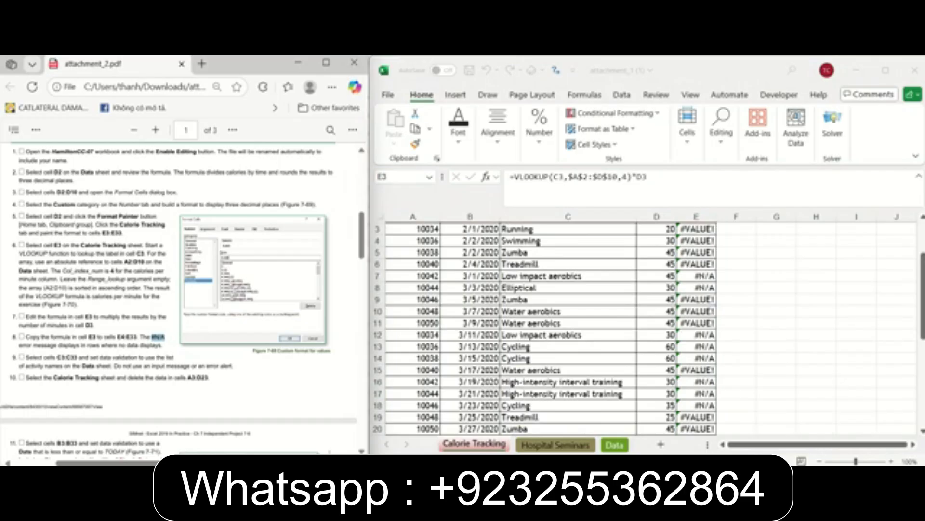
Open data validation for the activity cells C3:C33 and restrict the allowed entries to a list
scroll(82, 362, "down", 3)
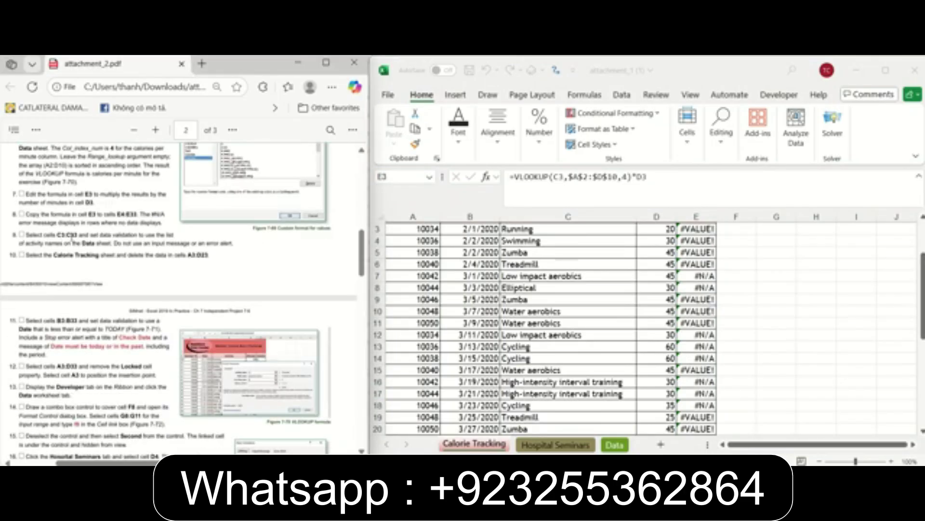
scroll(603, 320, "up", 1)
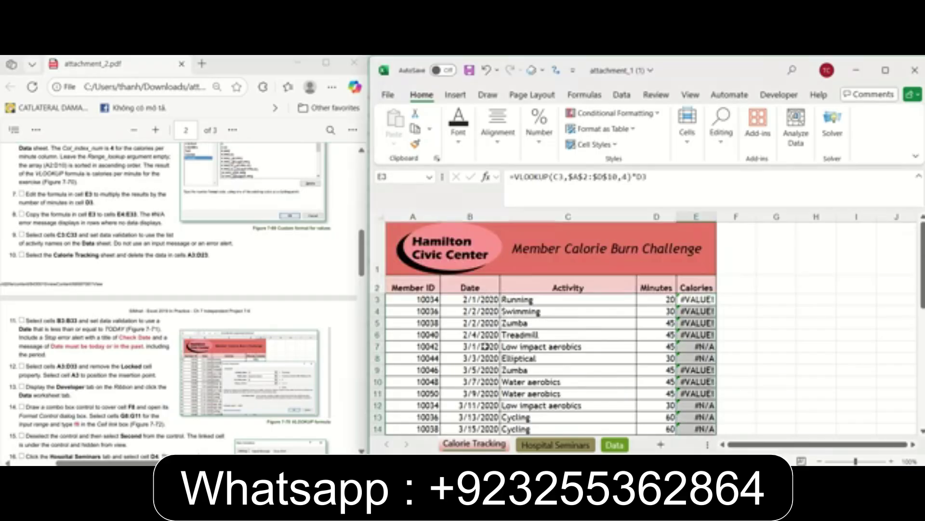
left_click(570, 301)
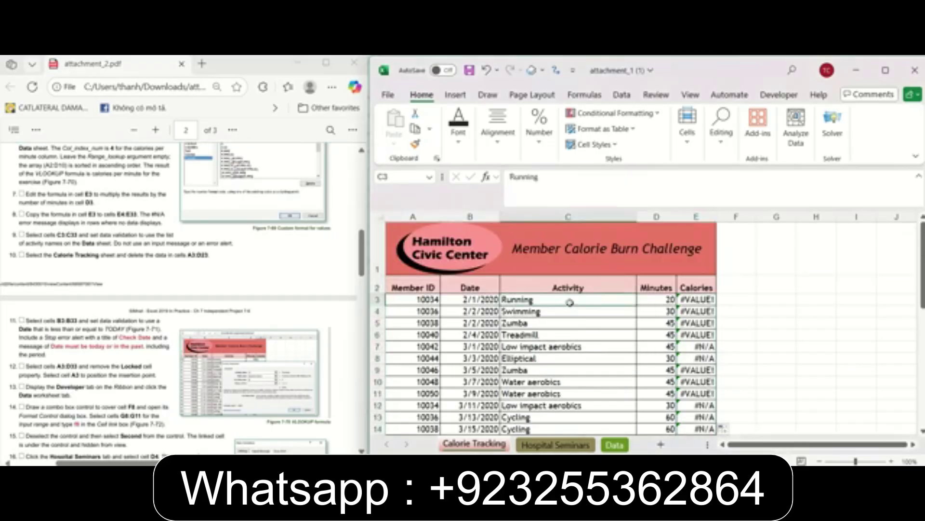
left_click_drag(570, 301, 593, 407)
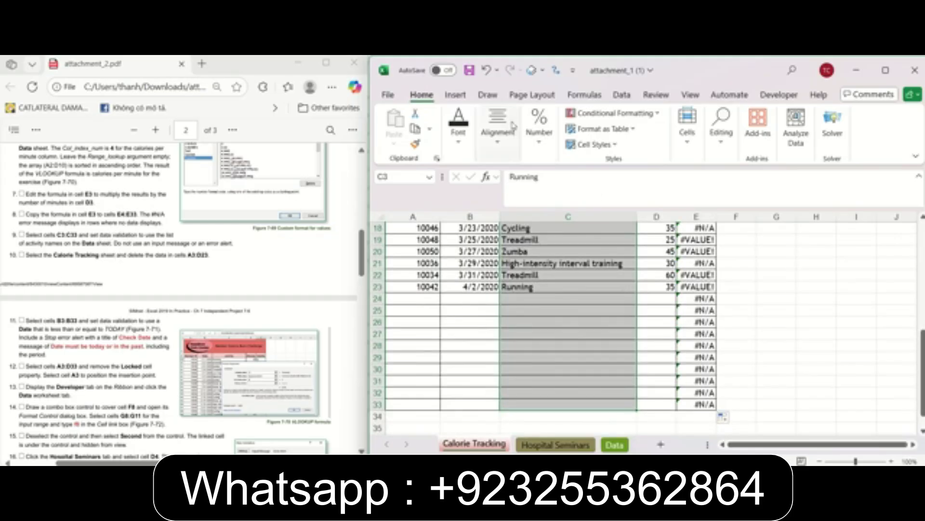
left_click(622, 95)
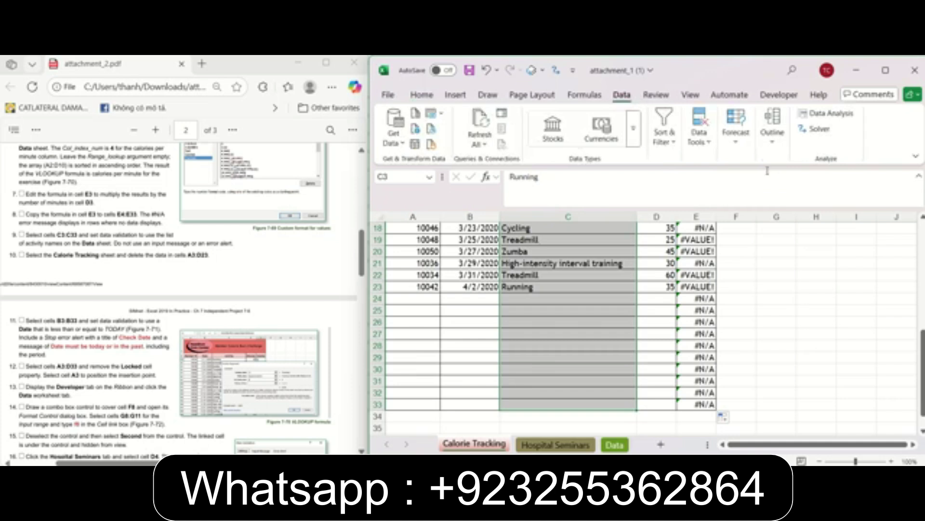
left_click(699, 140)
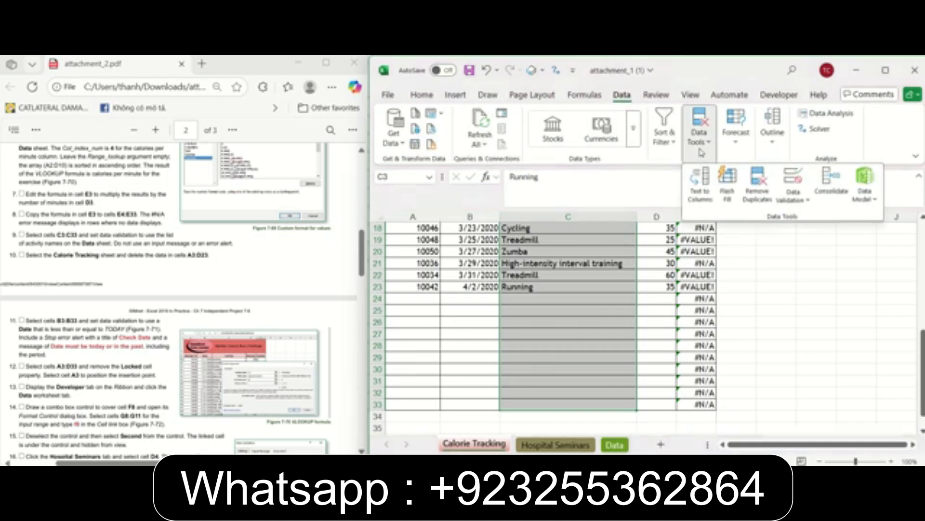
left_click(798, 200)
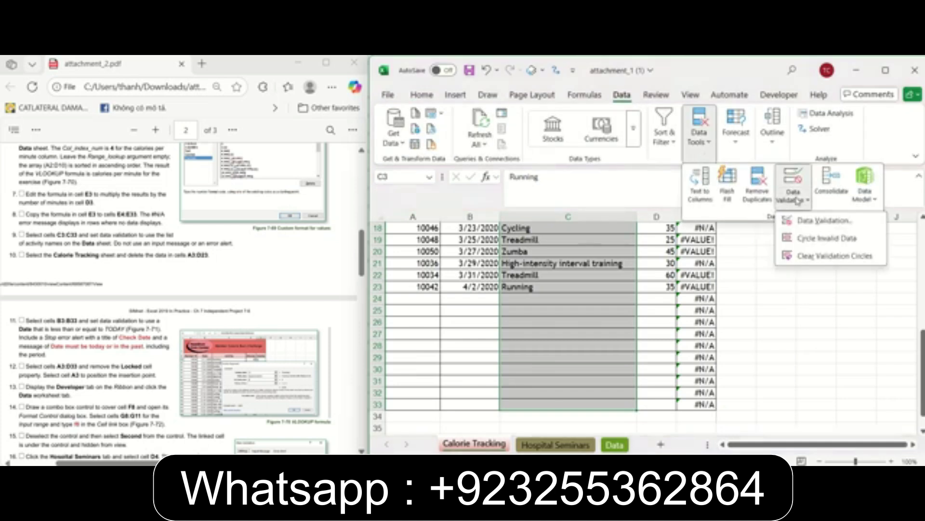
left_click(811, 220)
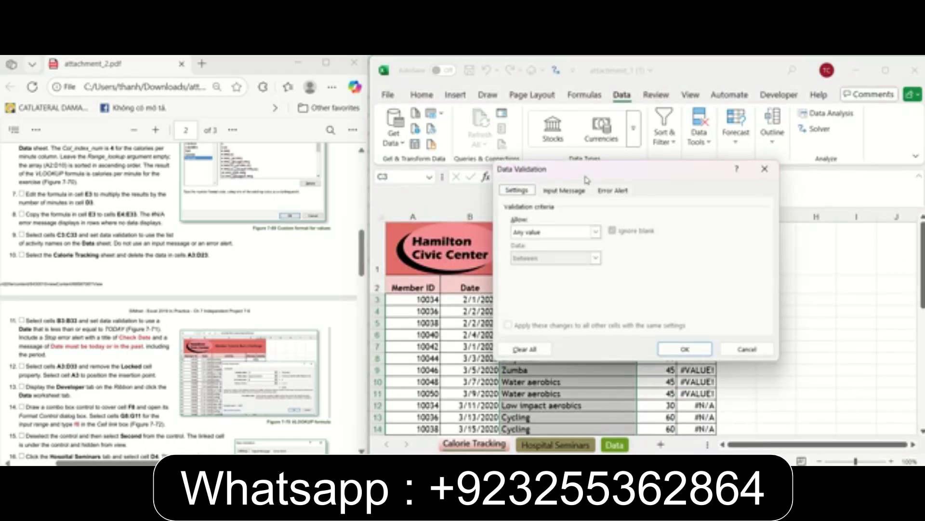
left_click_drag(588, 183, 532, 189)
left_click(246, 251)
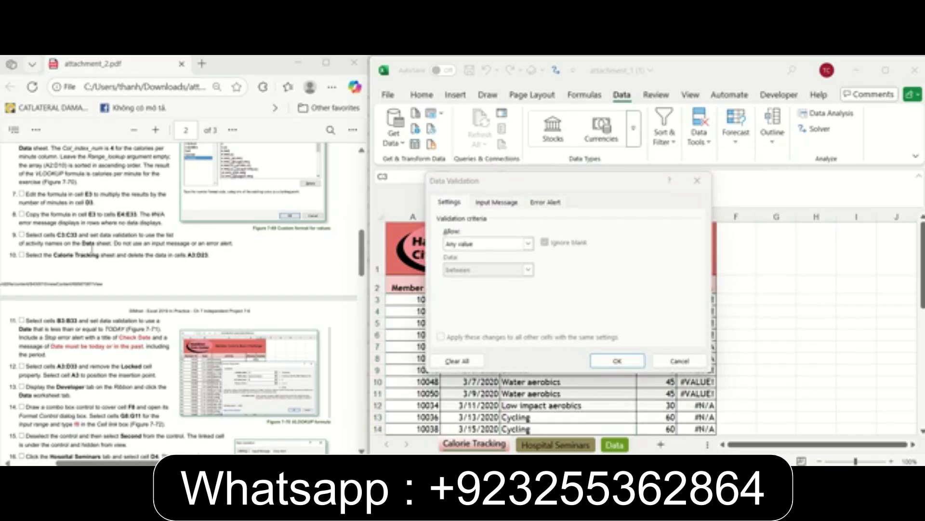
left_click(529, 244)
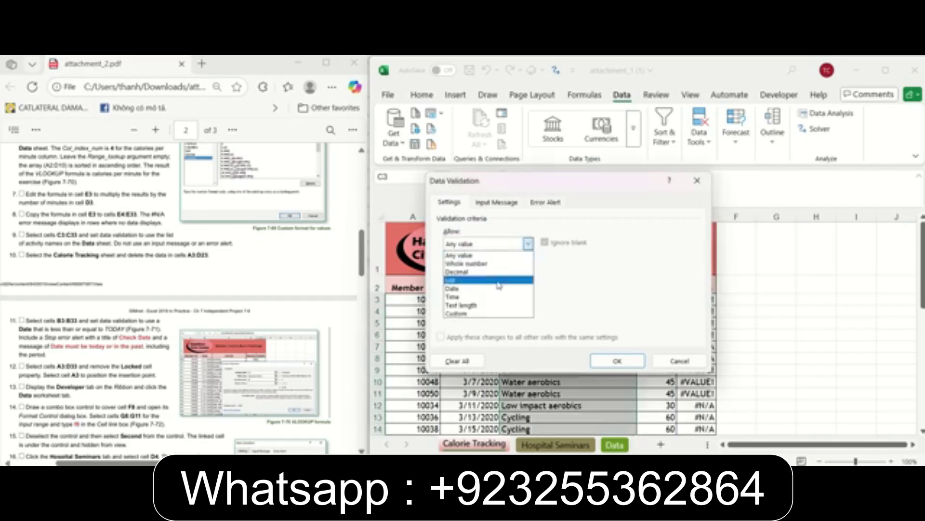
left_click(482, 273)
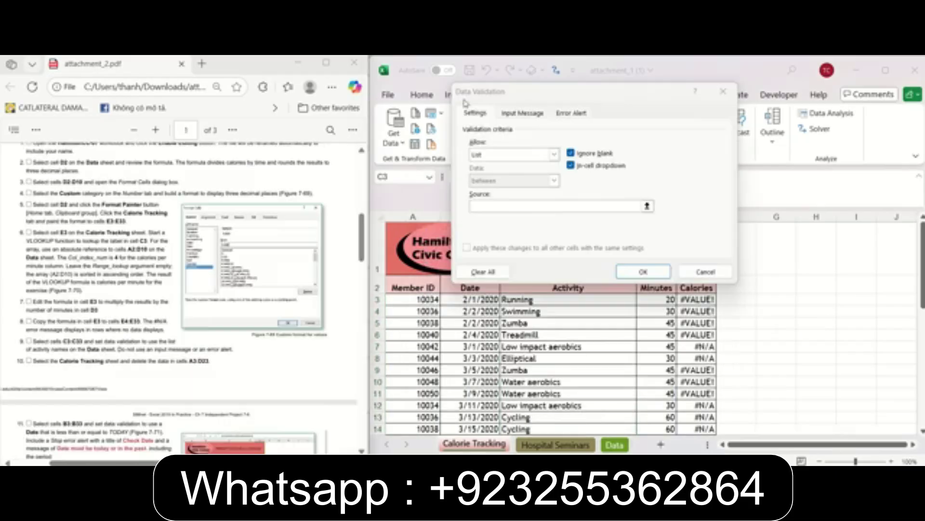
left_click(648, 207)
left_click(614, 444)
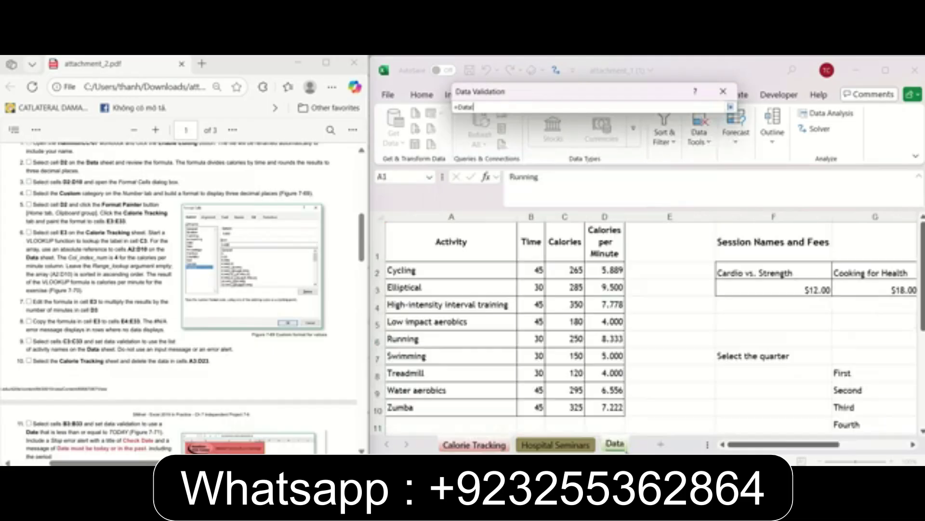
mouse_move(782, 446)
left_mouse_down()
mouse_move(792, 445)
mouse_move(776, 446)
left_mouse_up()
key("Escape")
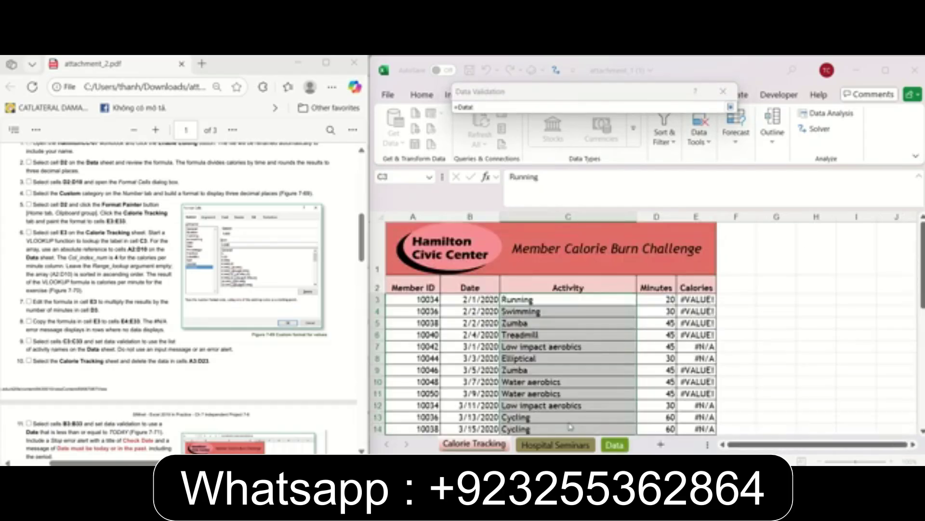
left_click(506, 105)
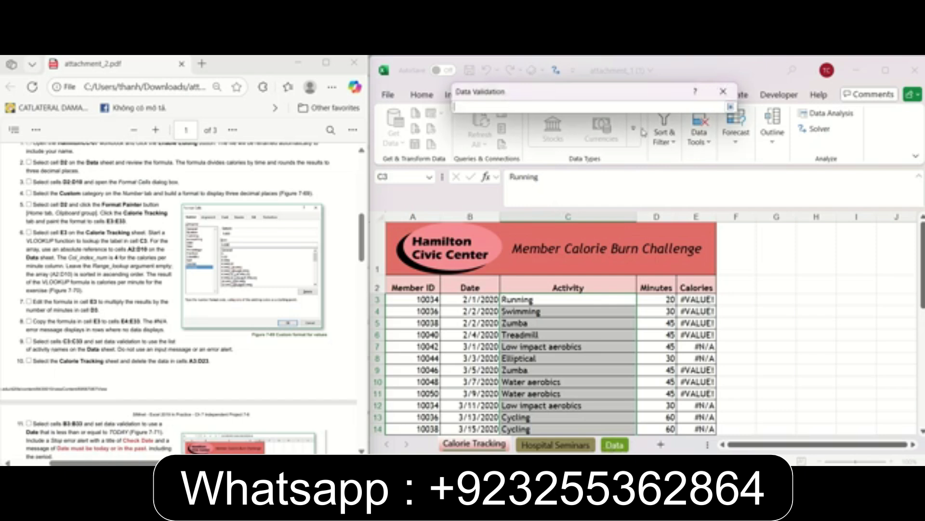
left_click(731, 106)
Set the validation list source to cells $A$1:$A$10 on the Data sheet and apply the rule
left_click(648, 206)
left_click(615, 445)
left_click_drag(453, 243, 455, 410)
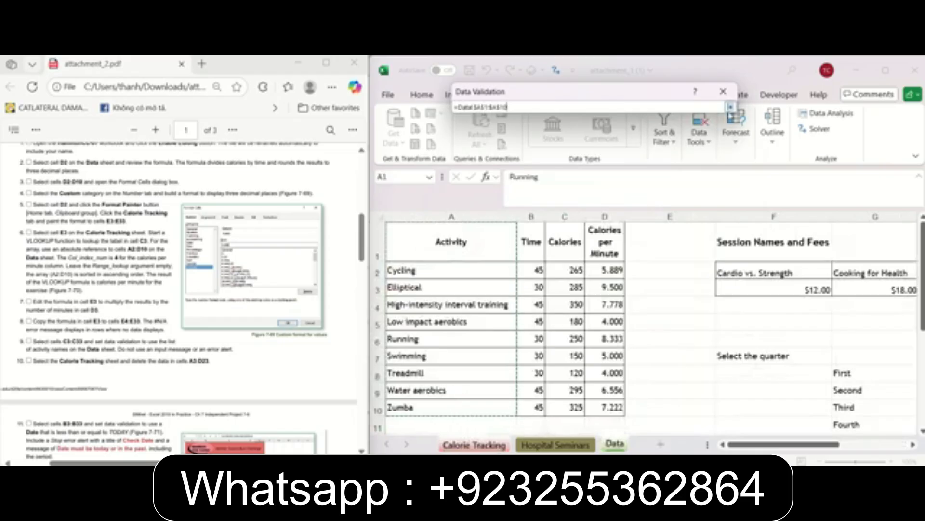
left_click(731, 106)
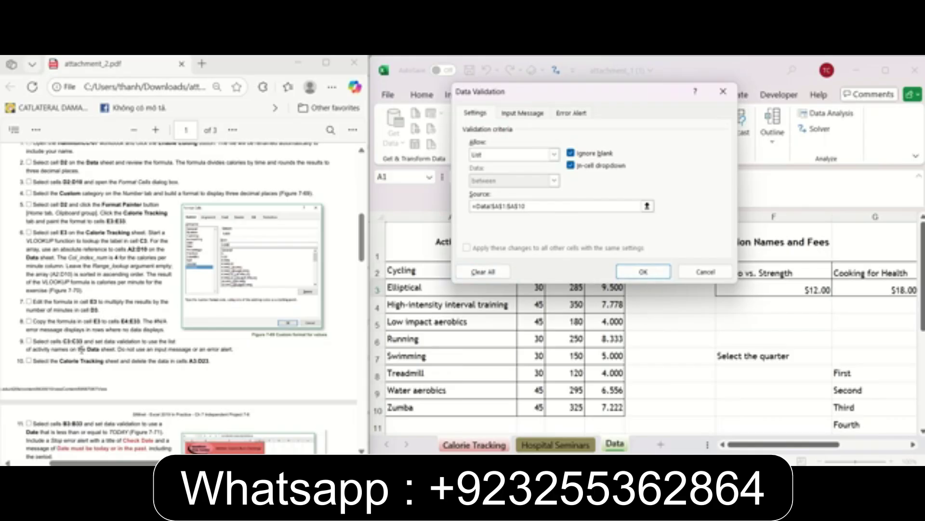
left_click(643, 272)
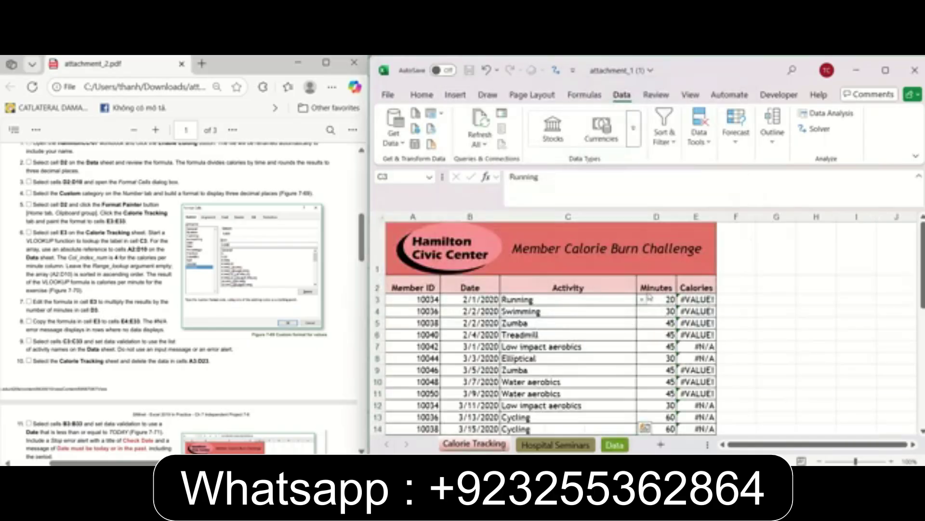
Delete the member data in cells A3:D23 on the Calorie Tracking sheet, keeping the Calories formulas
scroll(56, 203, "down", 4)
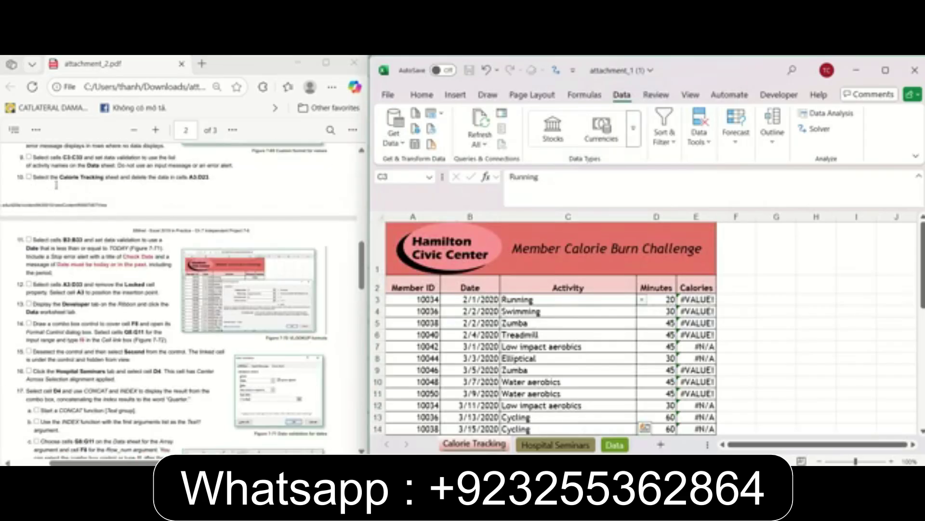
left_click_drag(60, 179, 106, 180)
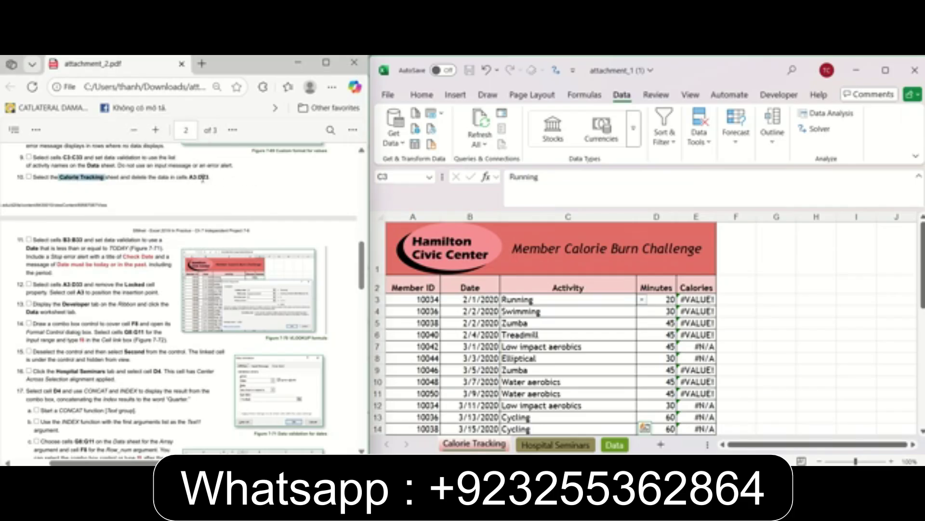
left_click(411, 297)
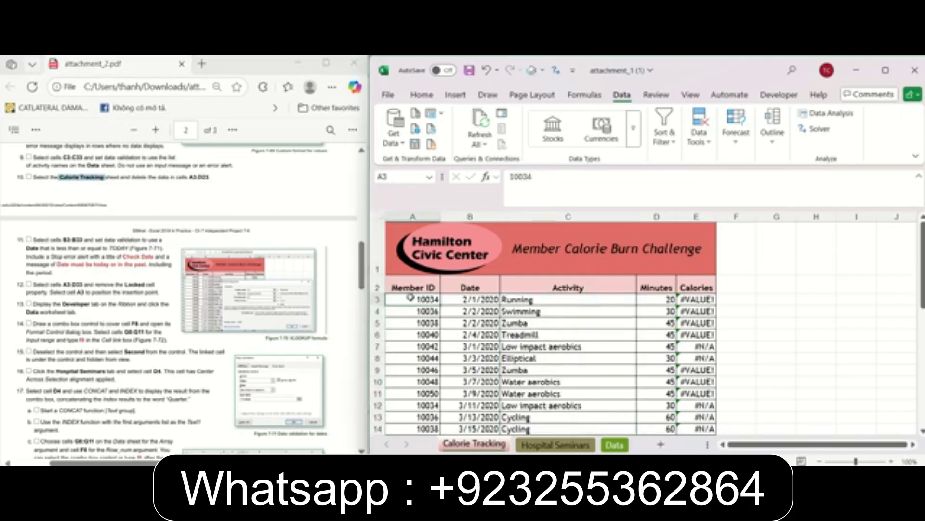
left_click_drag(410, 297, 660, 347)
scroll(625, 324, "up", 4)
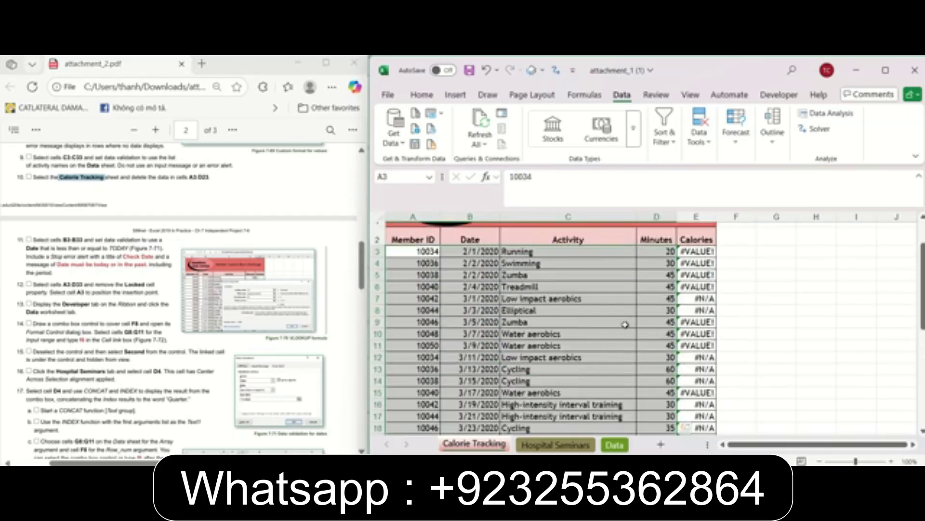
key("Delete")
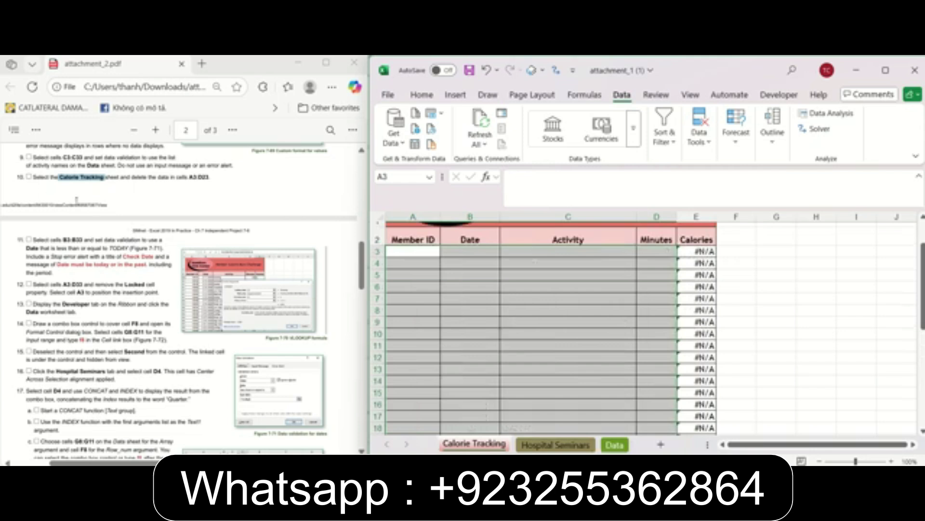
Open the data validation settings for the date cells B3:B33 on the Calorie Tracking sheet
left_click(41, 180)
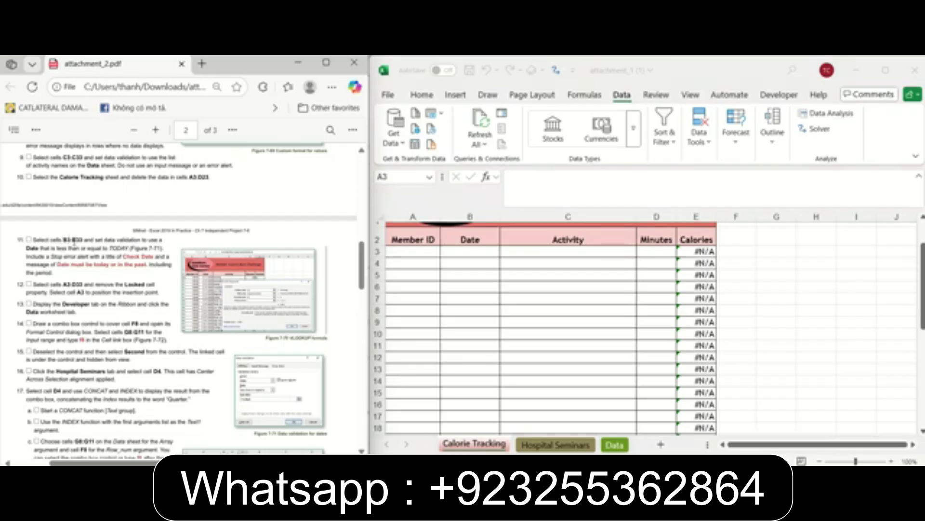
left_click(470, 251)
left_click_drag(470, 251, 467, 427)
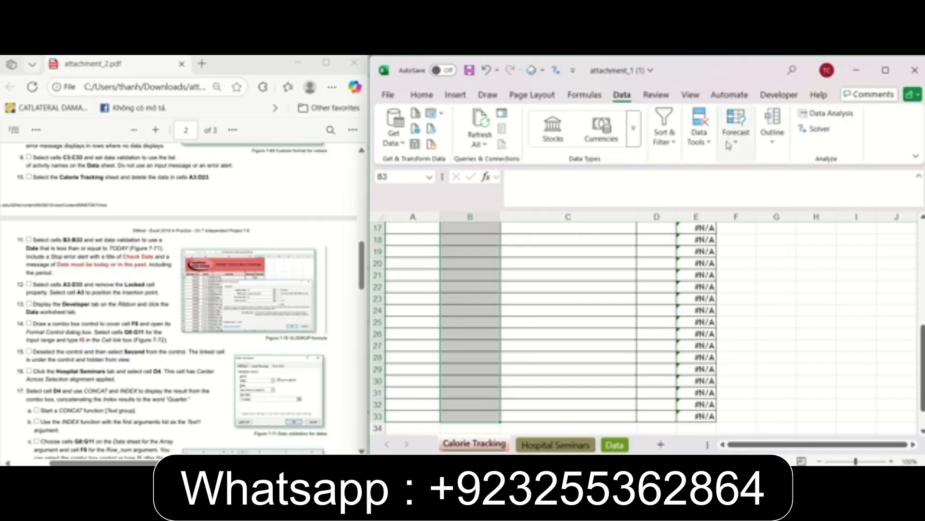
left_click(698, 132)
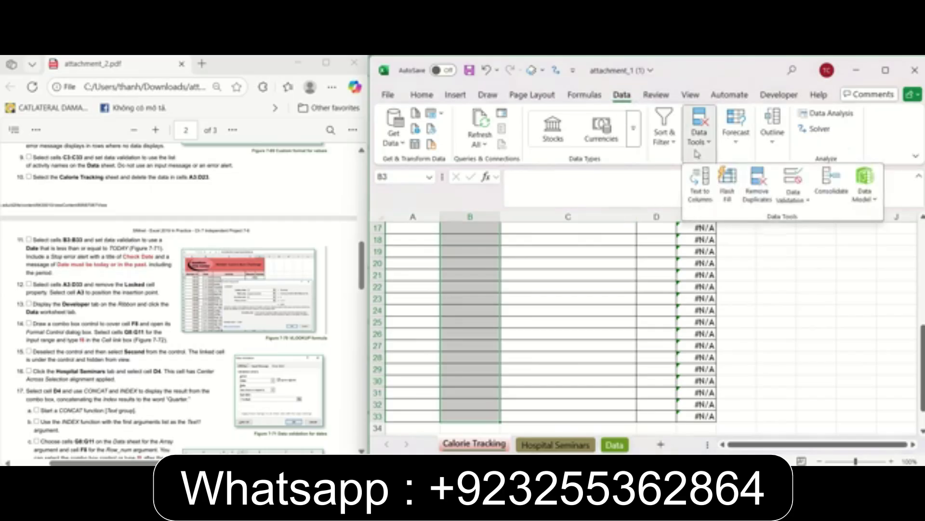
left_click(794, 205)
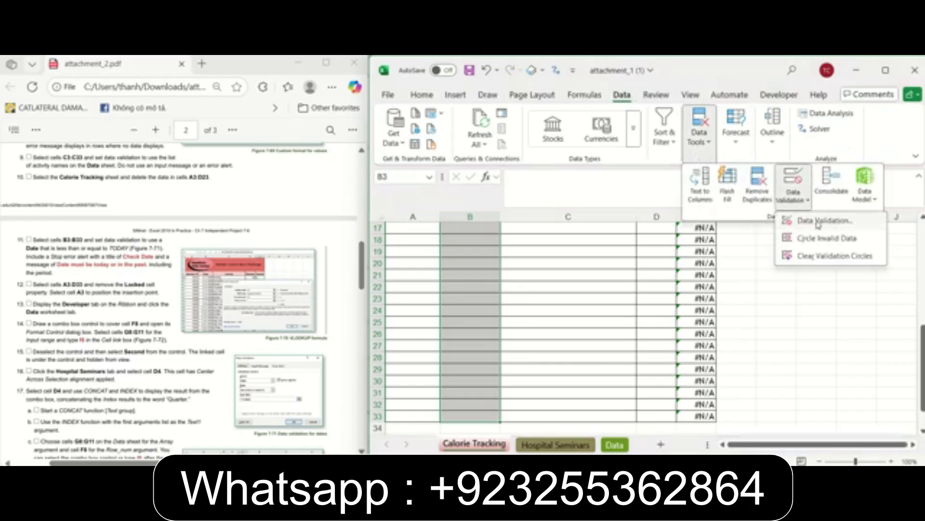
left_click(818, 221)
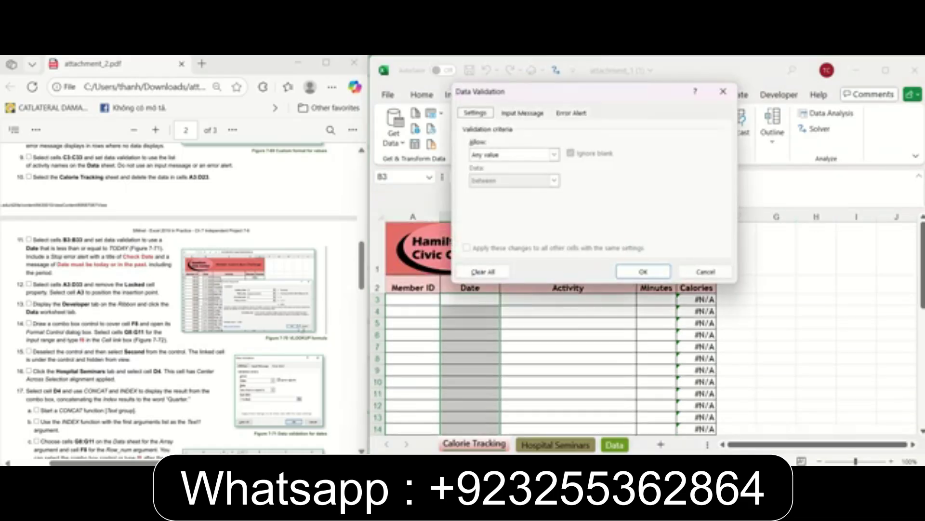
Following Figure 7-71 in the PDF, allow only dates less than or equal to an end date of =TODAY()
scroll(279, 361, "down", 3)
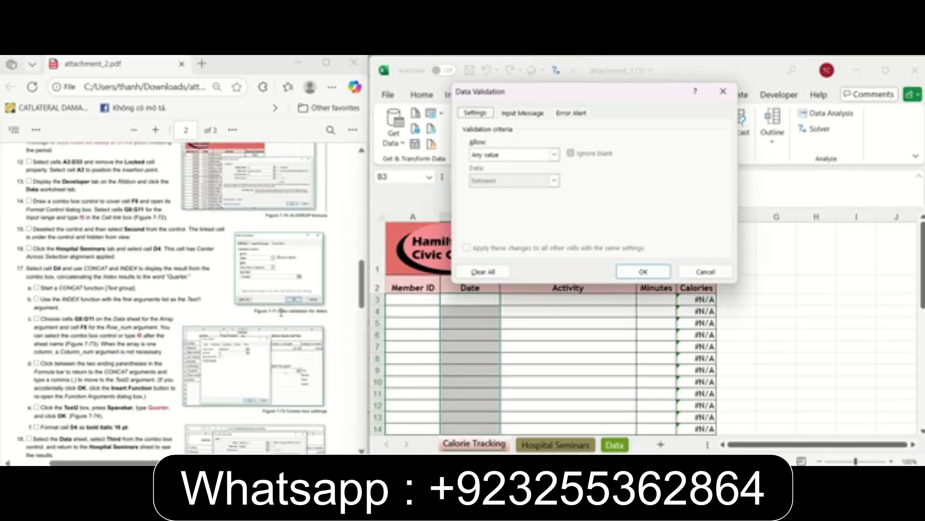
scroll(279, 319, "up", 2)
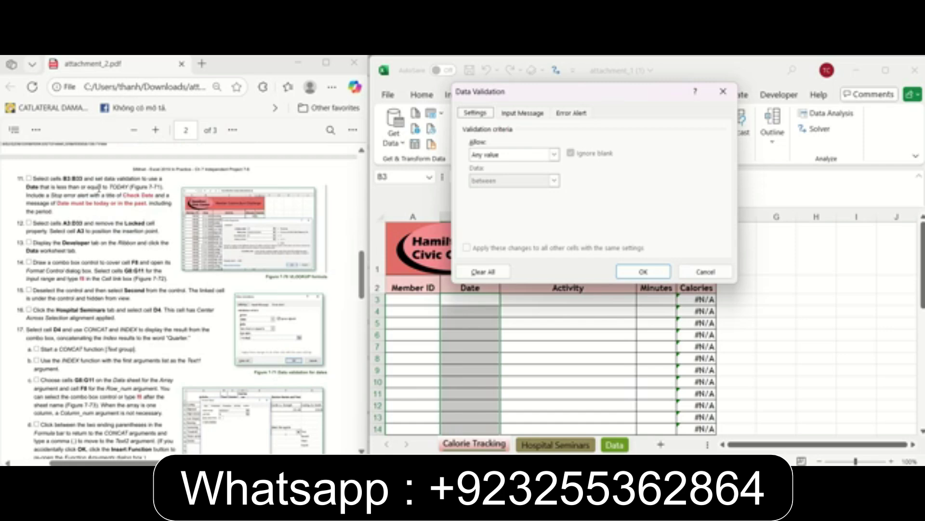
left_click(256, 323)
scroll(286, 345, "up", 4)
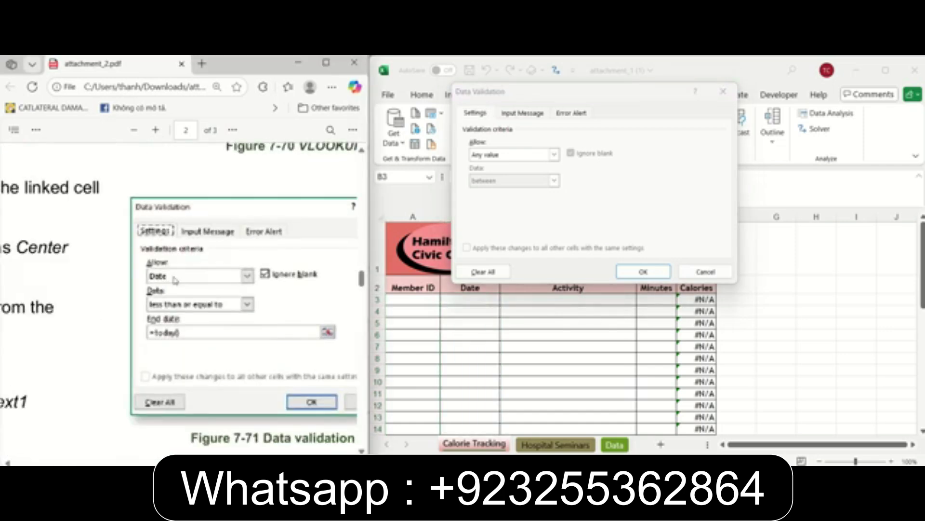
left_click(533, 152)
left_click(533, 153)
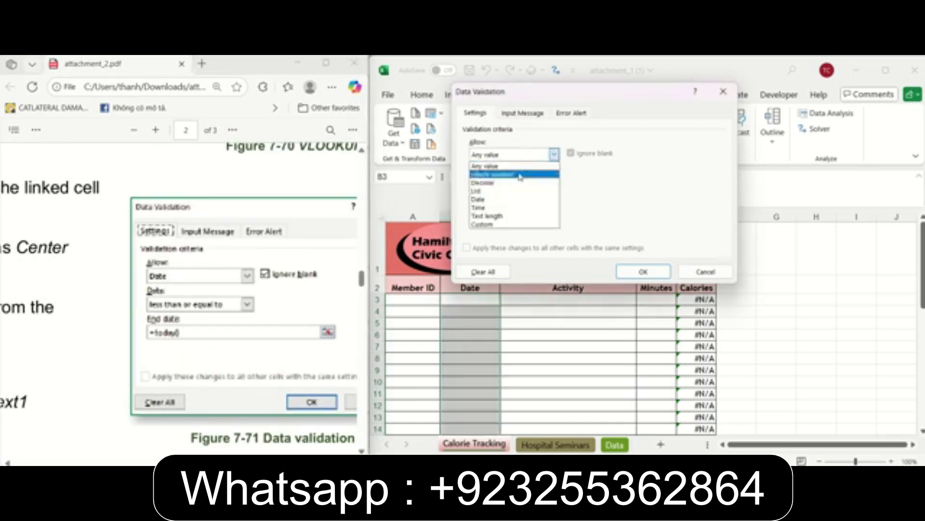
left_click(514, 198)
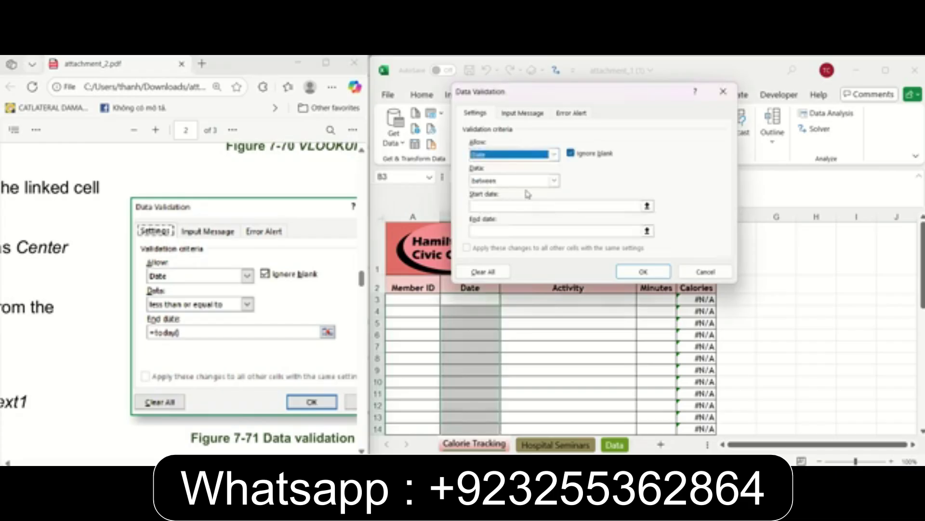
left_click(531, 181)
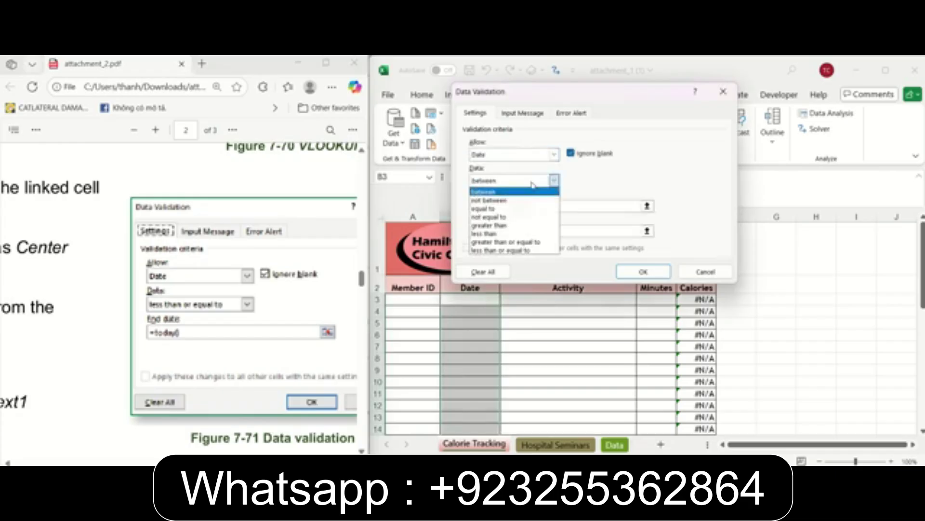
left_click(514, 250)
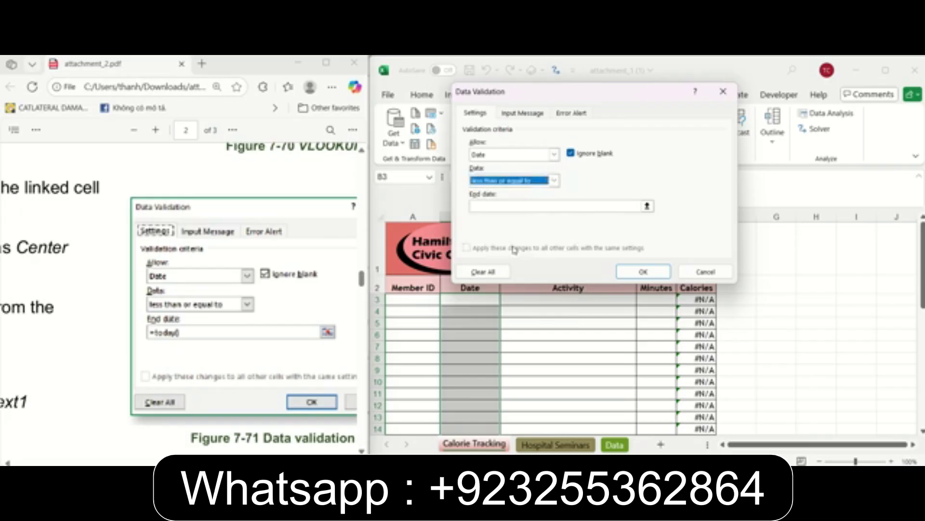
left_click(508, 207)
type("=TODAY(")
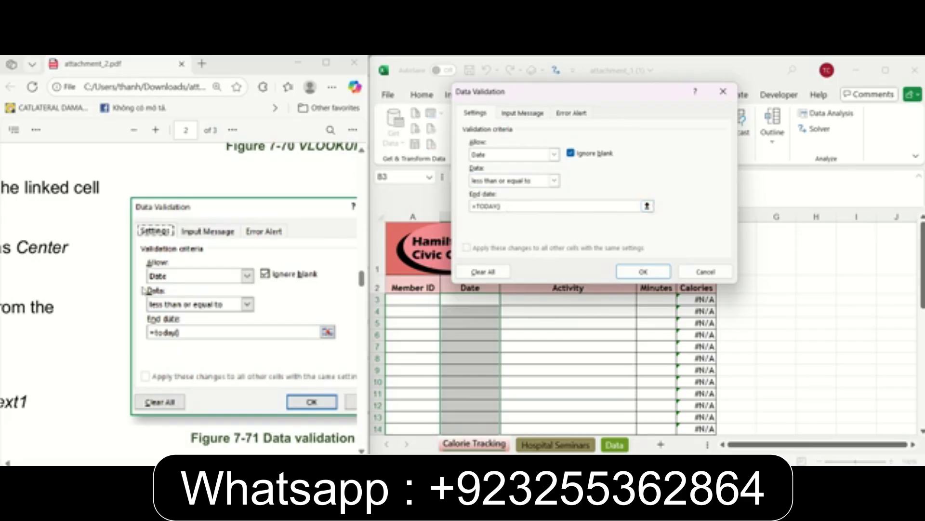
Add a Stop error alert titled "Check Date" with the message "Data must be today or in the past." and apply the date rule
scroll(145, 289, "down", 3, "ctrl")
scroll(167, 361, "up", 3)
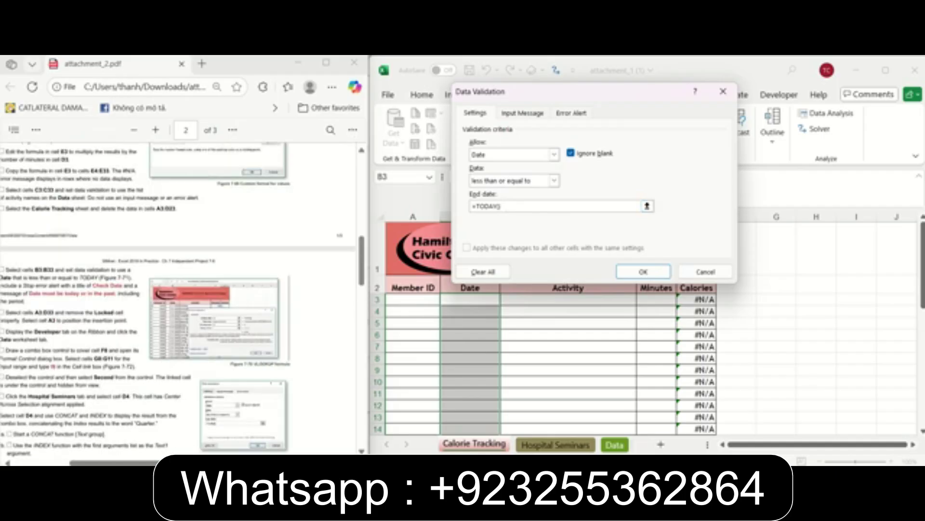
left_click(170, 411)
scroll(164, 376, "up", 2, "ctrl")
scroll(158, 339, "down", 2)
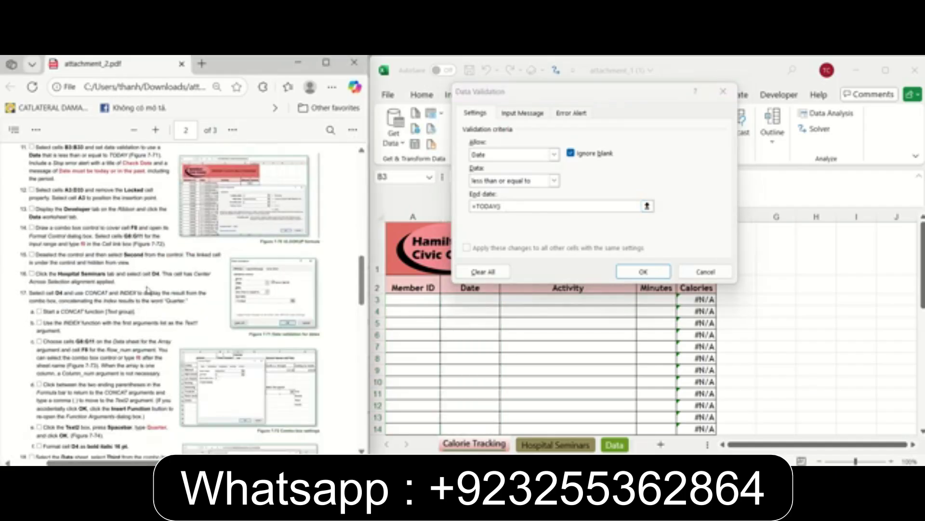
left_click(571, 112)
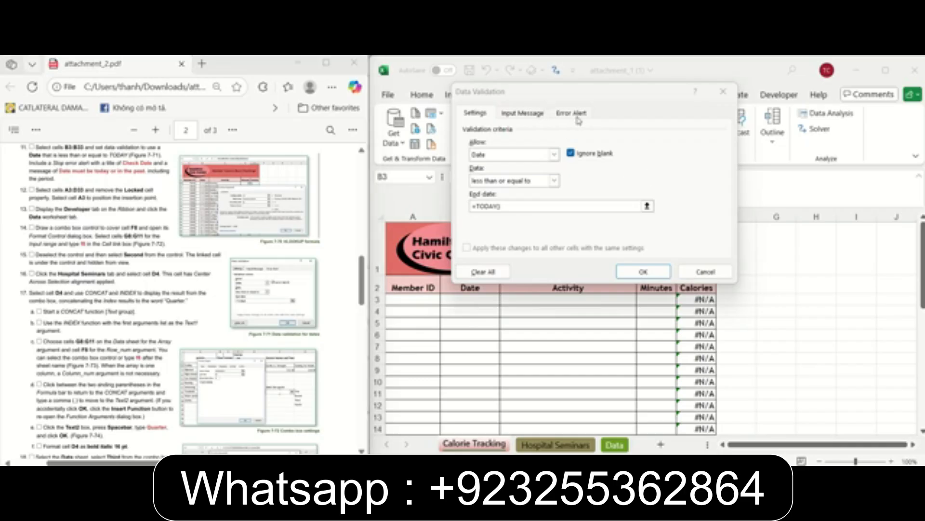
left_click(577, 118)
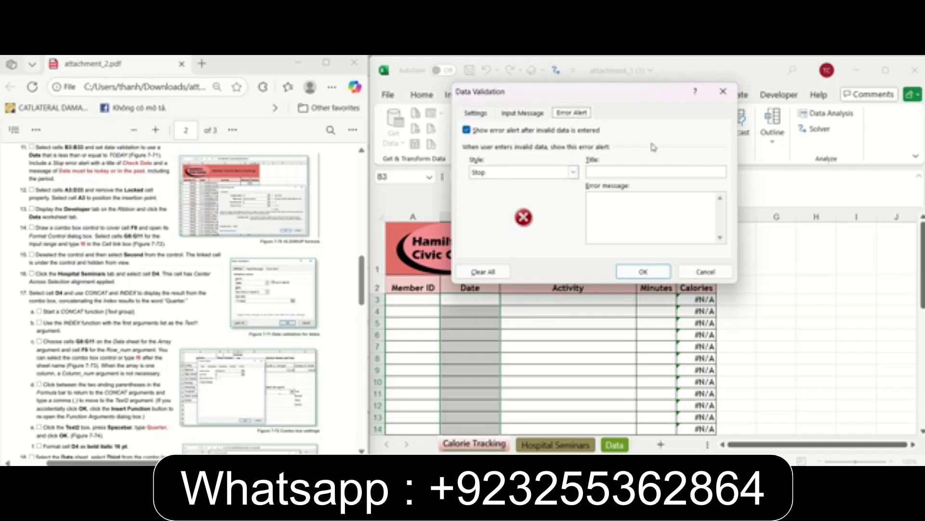
left_click(639, 171)
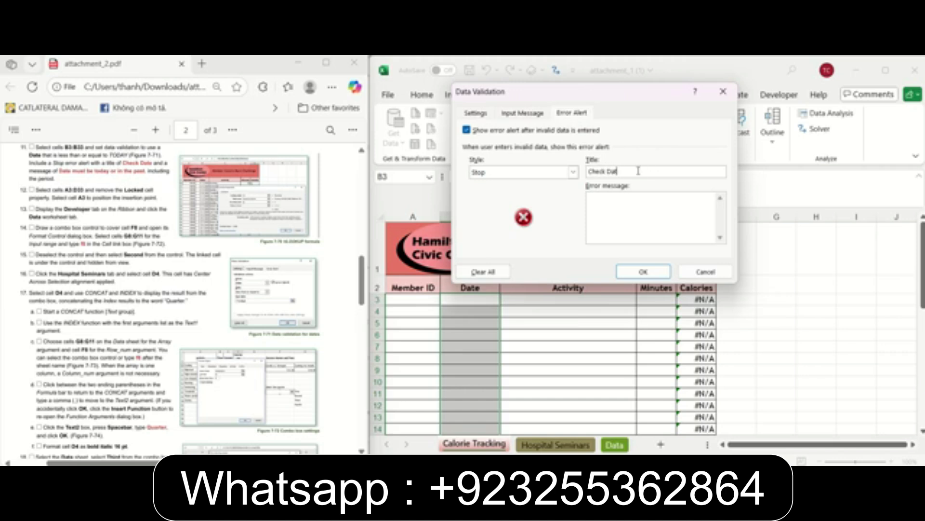
left_click(631, 219)
type("Data miss")
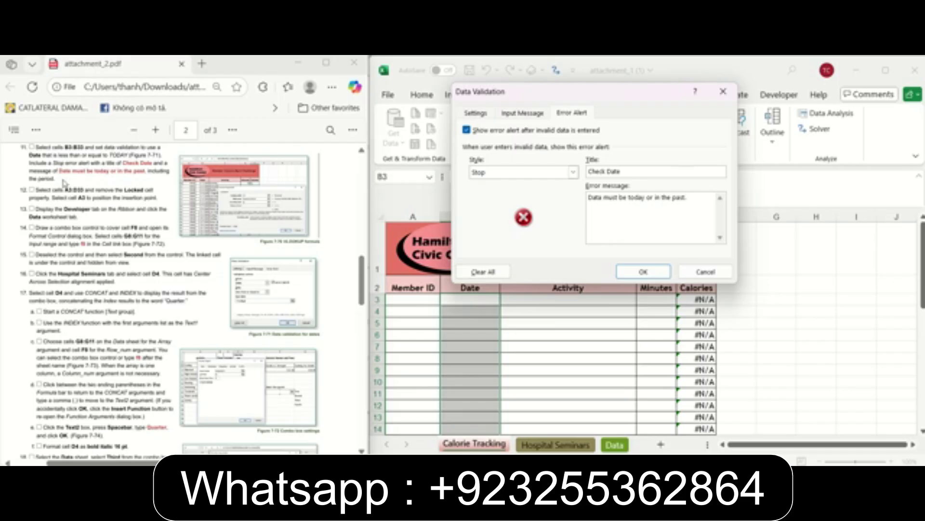
left_click(643, 271)
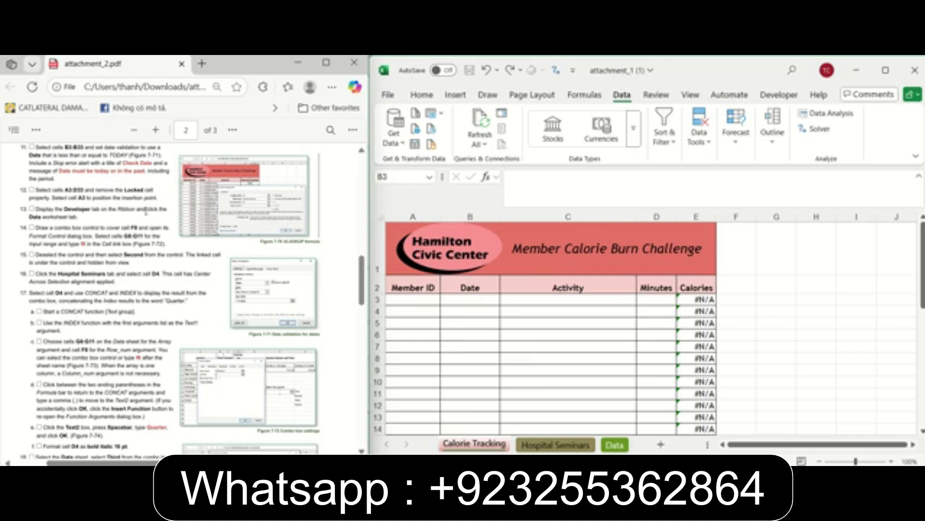
Remove the Locked property from cells A3:D33 on the Calorie Tracking sheet, and select cell A3
left_click(419, 300)
left_click_drag(418, 300, 651, 411)
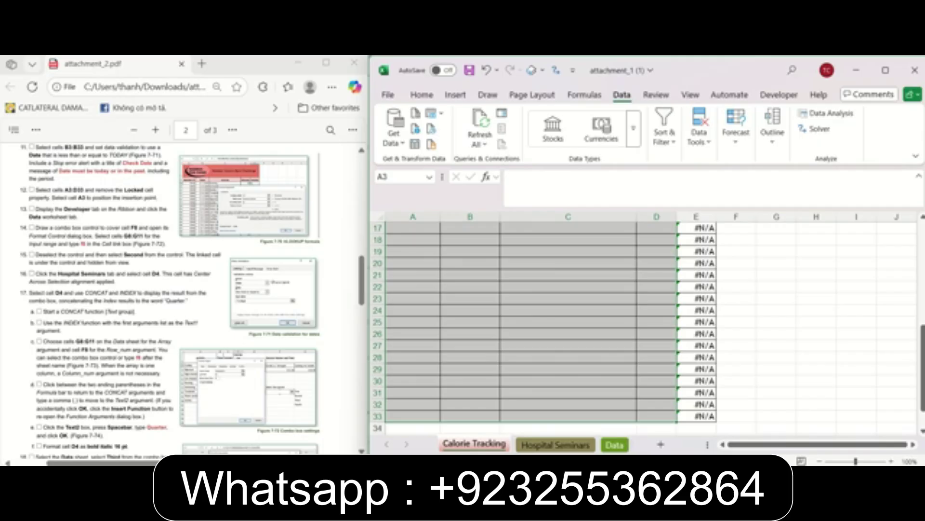
right_click(508, 259)
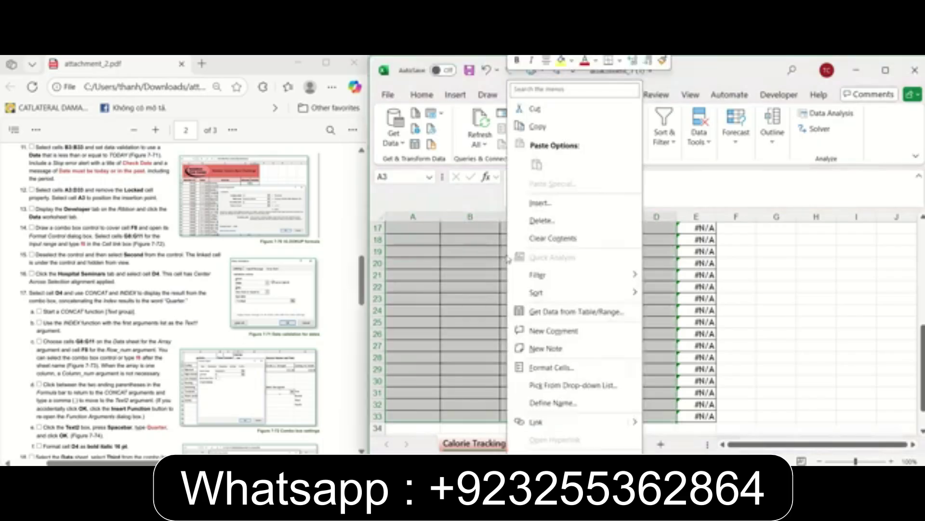
left_click(550, 368)
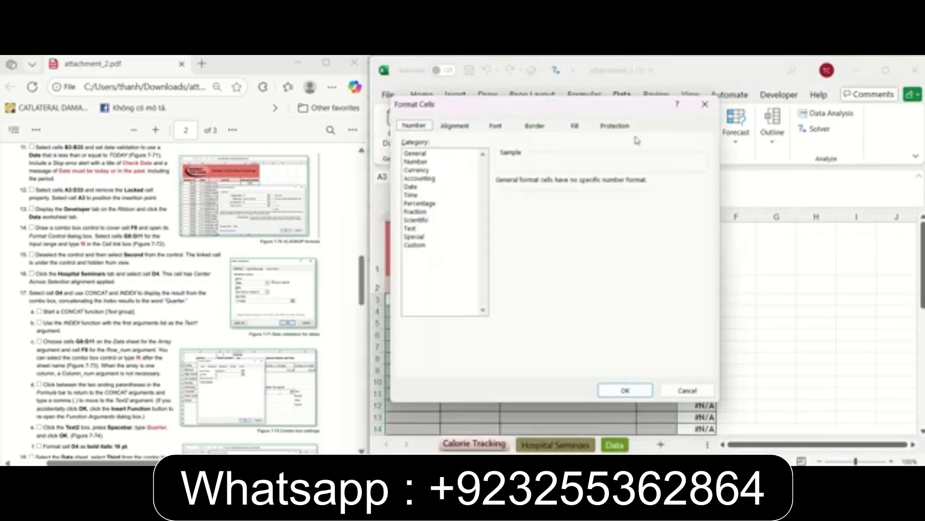
left_click(619, 126)
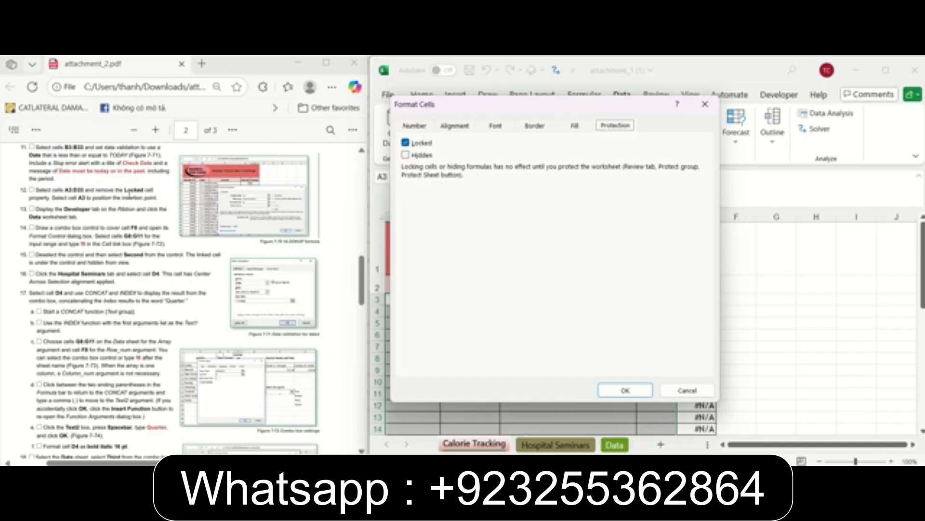
left_click(405, 143)
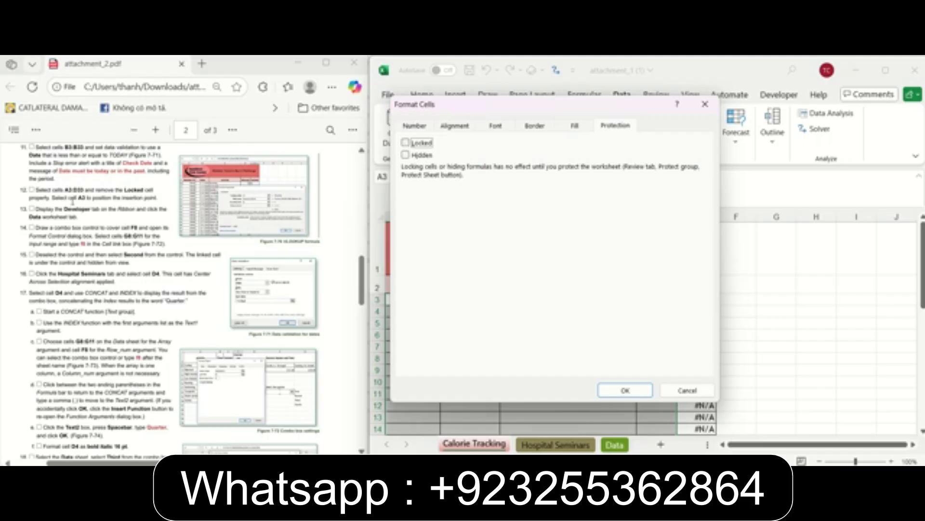
left_click(631, 396)
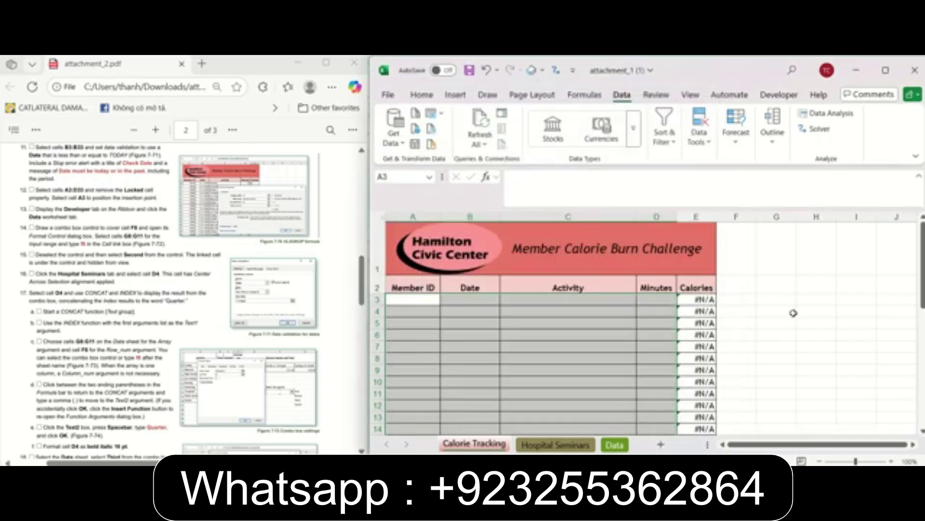
left_click_drag(129, 198, 156, 198)
left_click(405, 299)
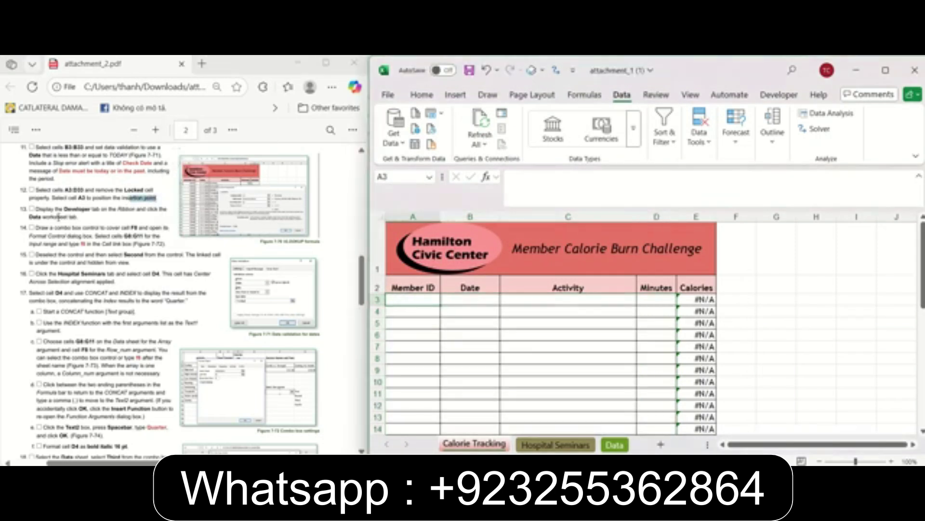
Check in the ribbon customization options that Developer is enabled, and display the Developer commands
left_click_drag(37, 209, 88, 209)
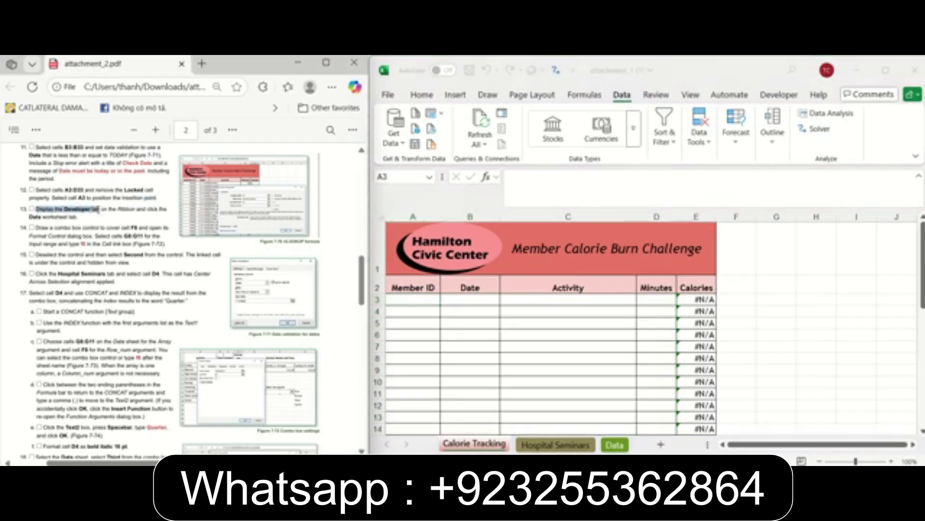
right_click(115, 125)
left_click(145, 130)
left_click(412, 298)
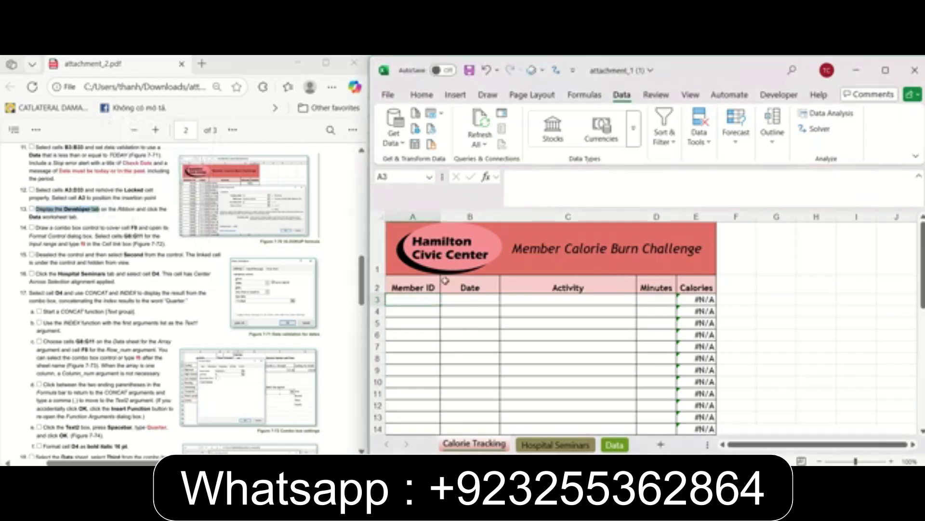
left_click(388, 95)
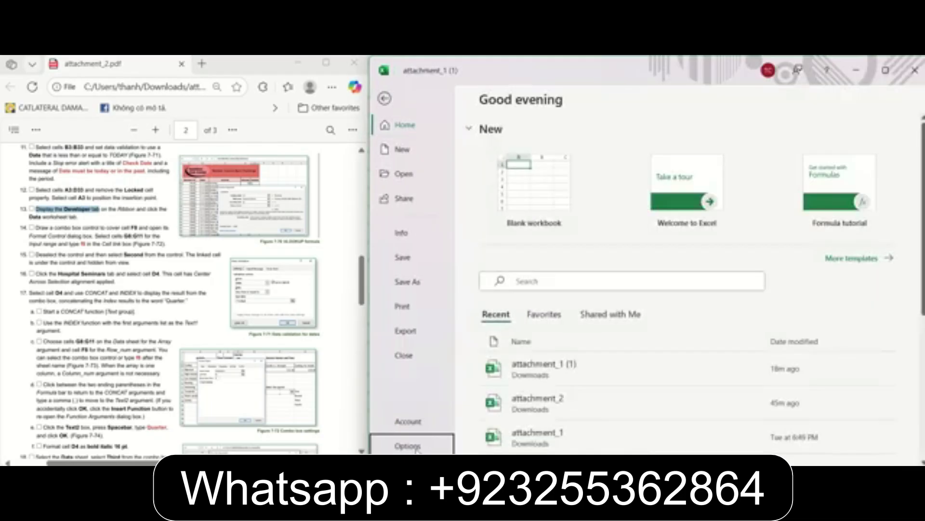
left_click(407, 446)
left_click(430, 225)
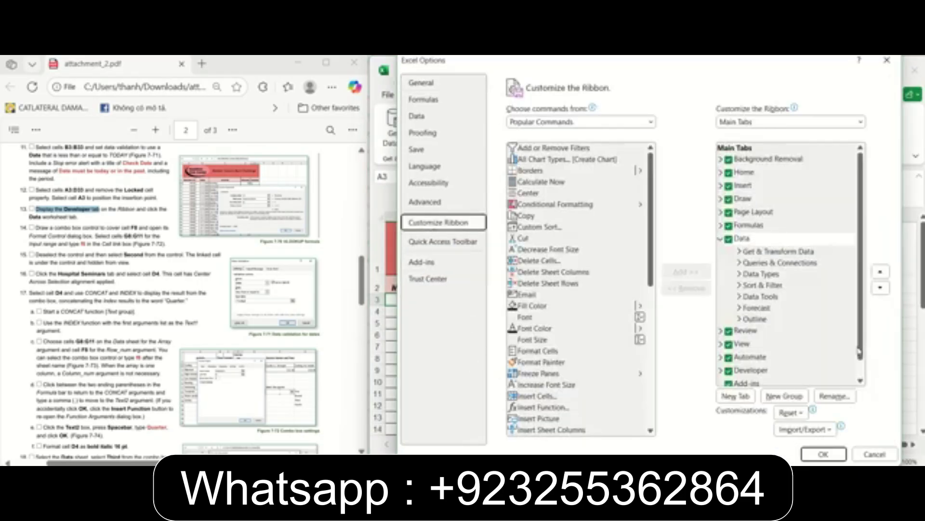
scroll(754, 357, "down", 1)
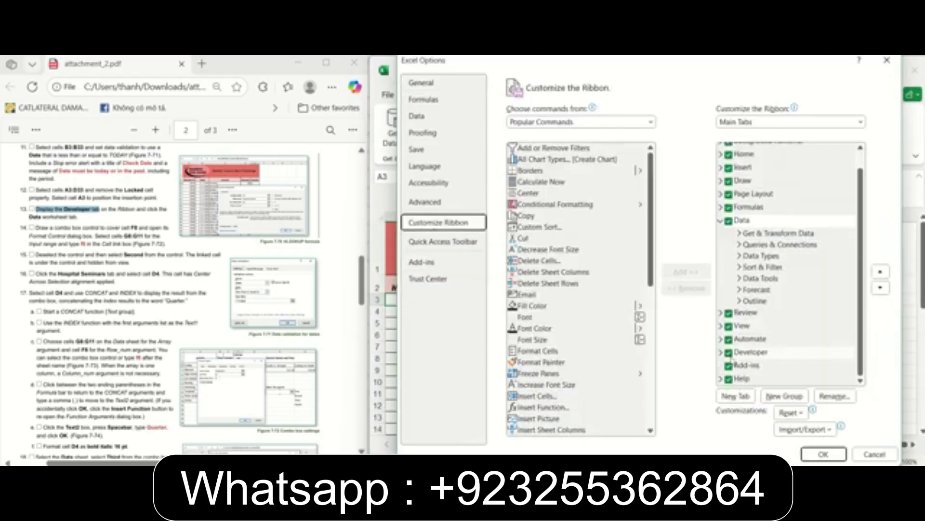
left_click(823, 454)
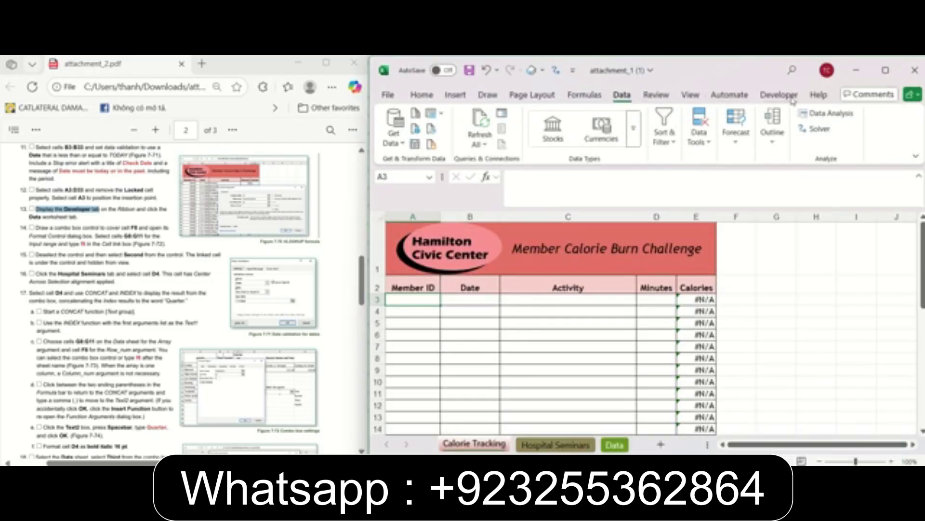
left_click(792, 95)
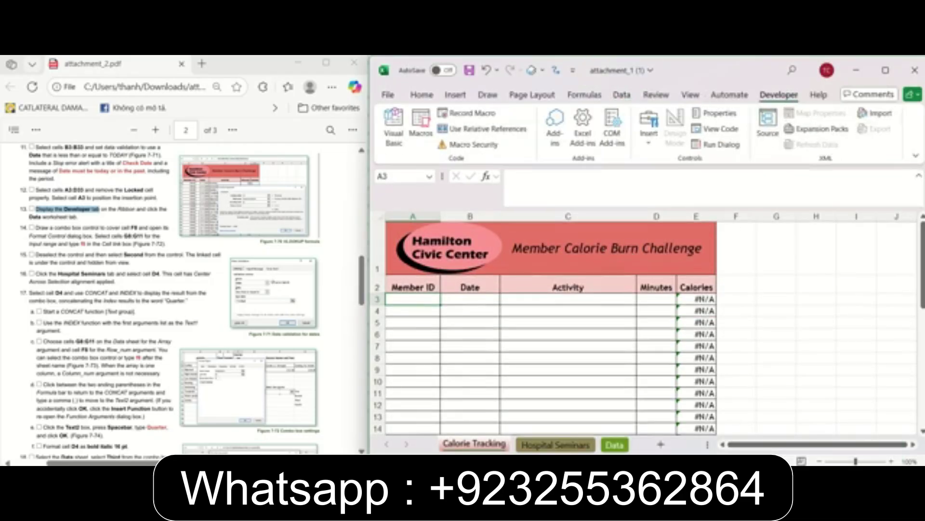
left_click(234, 200)
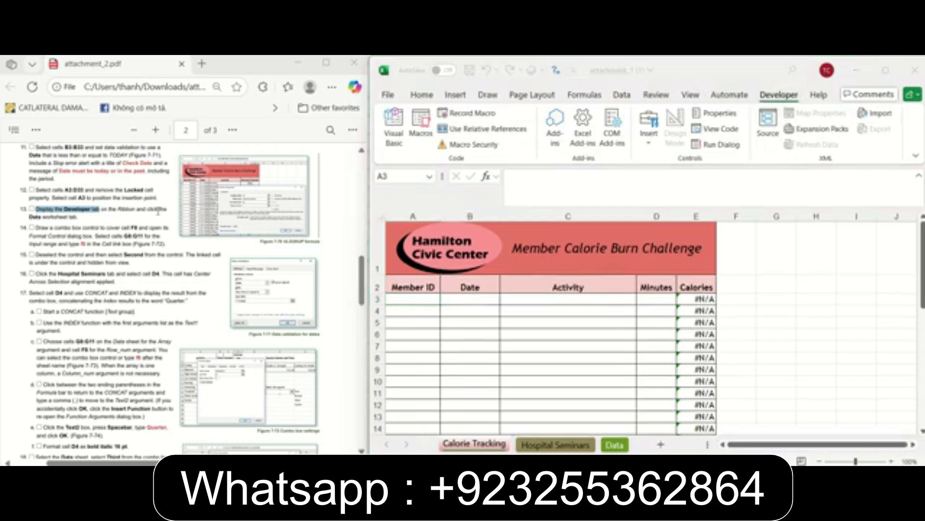
Following step 14 of the PDF, draw a combo box form control covering cell F8 on the Data sheet
left_click(614, 446)
left_click_drag(35, 228, 139, 227)
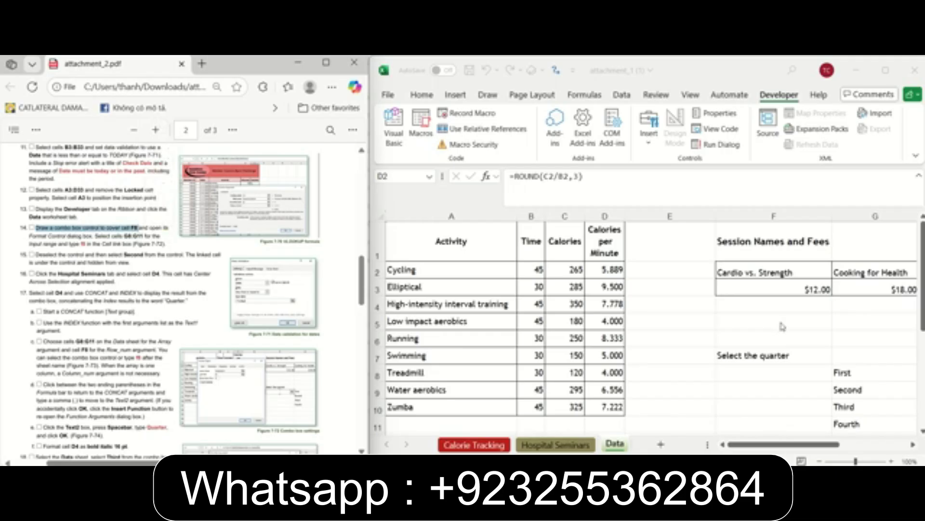
left_click(770, 391)
left_click(770, 372)
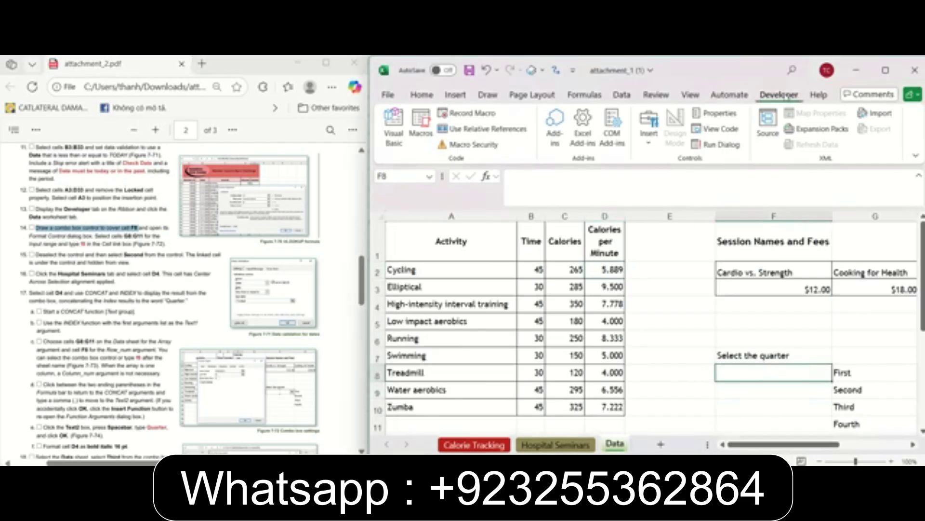
left_click(650, 139)
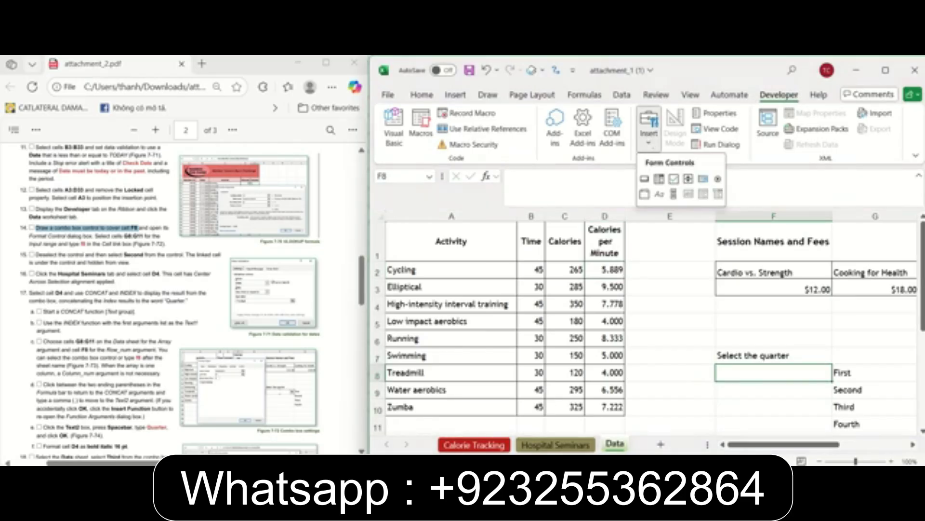
left_click(660, 145)
left_click(660, 179)
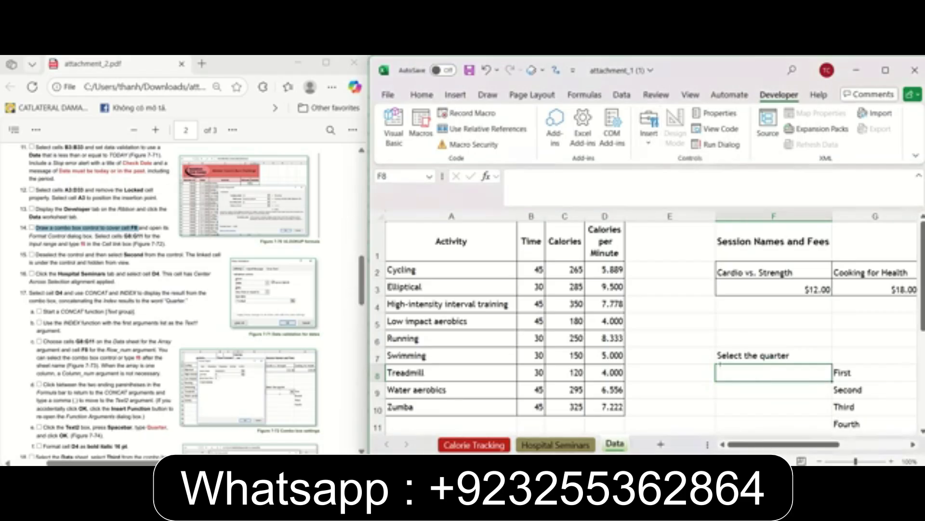
left_click_drag(717, 365, 831, 384)
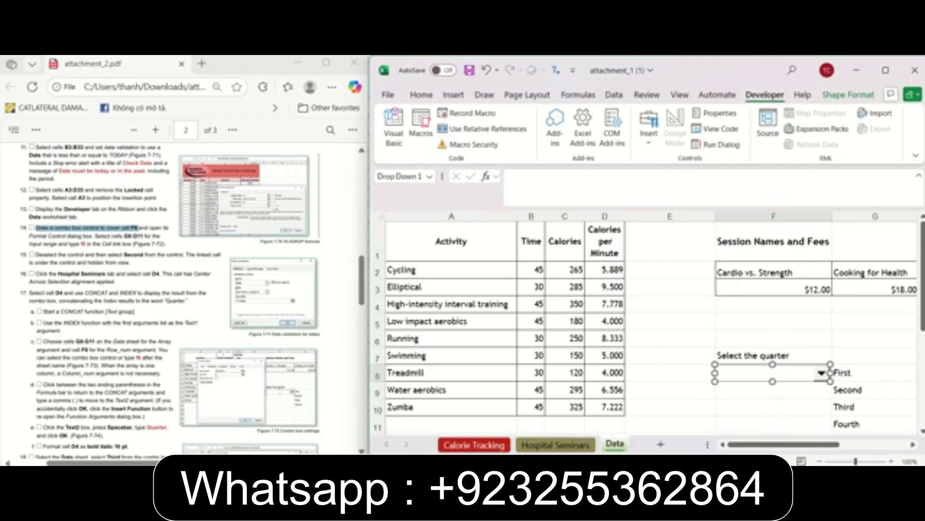
Open the combo box's Format Control settings and consult Figure 7-72 and step 14 in the PDF for the control options
right_click(783, 375)
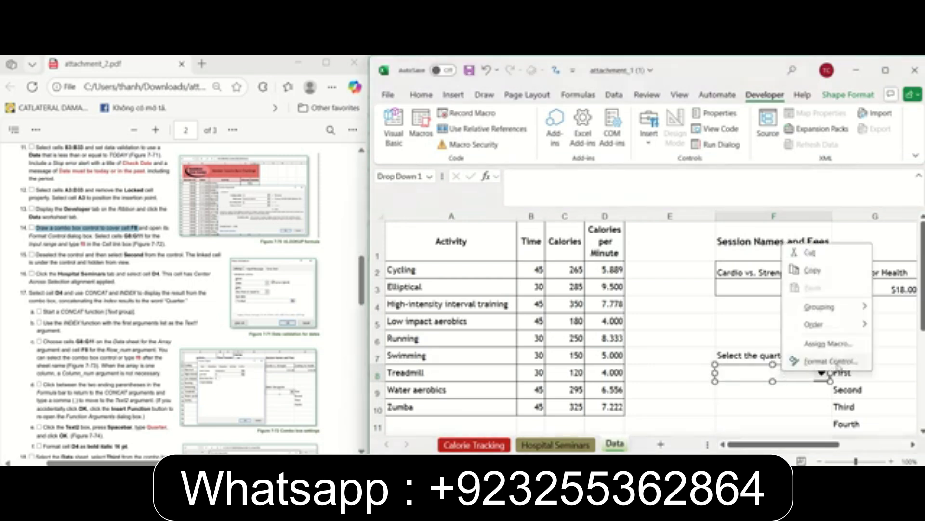
left_click(832, 361)
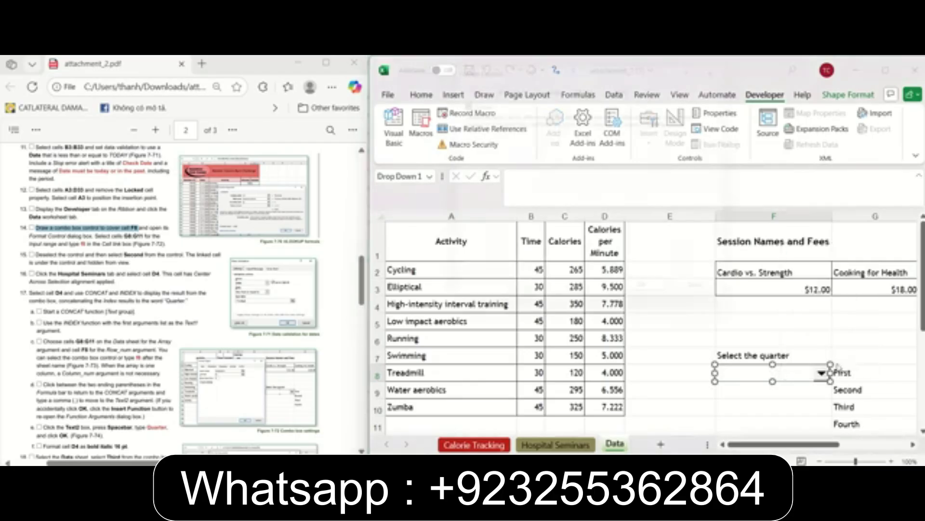
left_click_drag(548, 58, 524, 148)
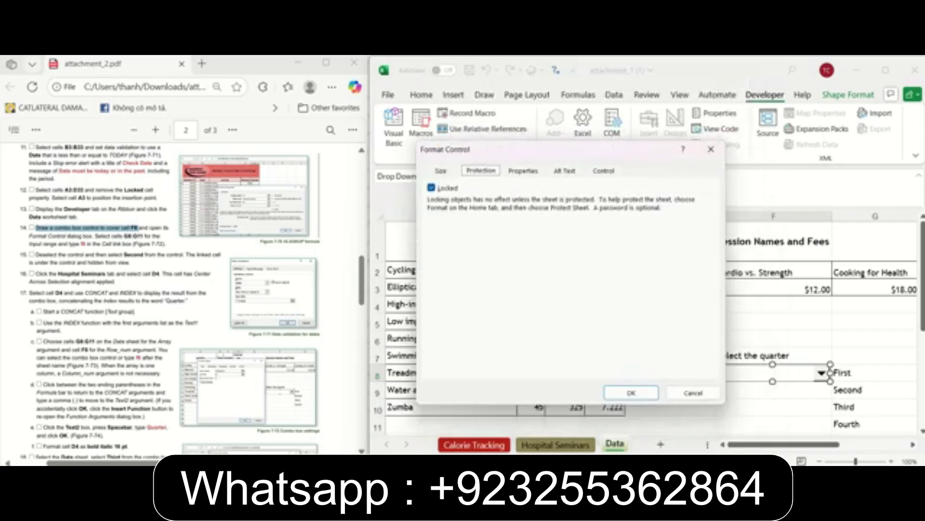
left_click(318, 80)
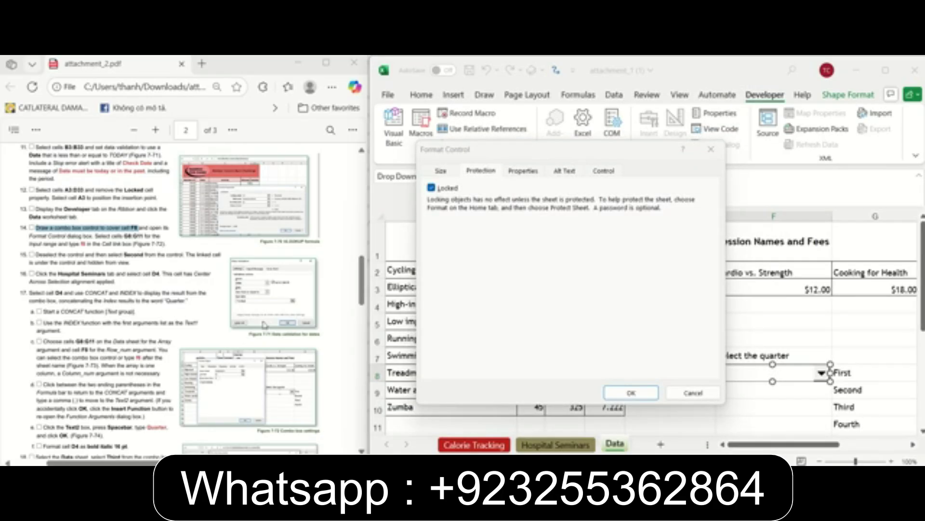
scroll(265, 326, "down", 5)
scroll(309, 314, "up", 1)
scroll(320, 314, "up", 2)
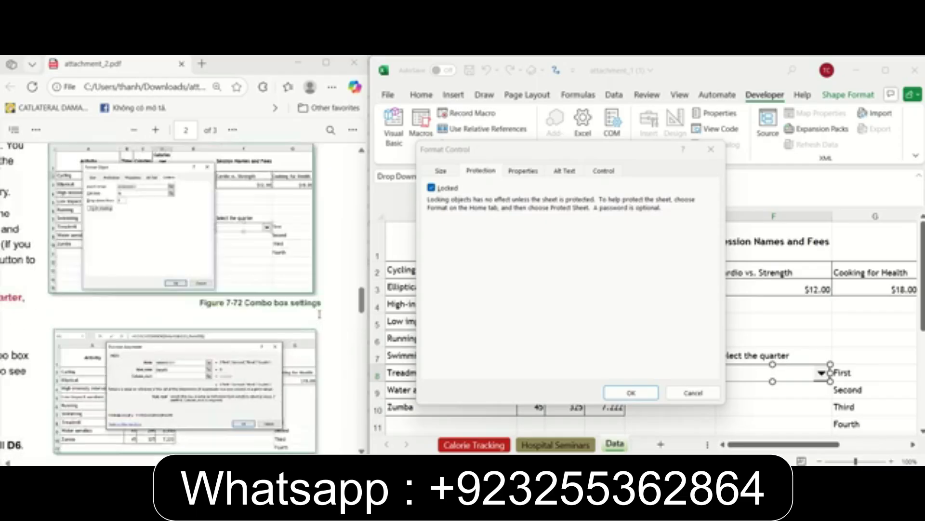
left_click(604, 171)
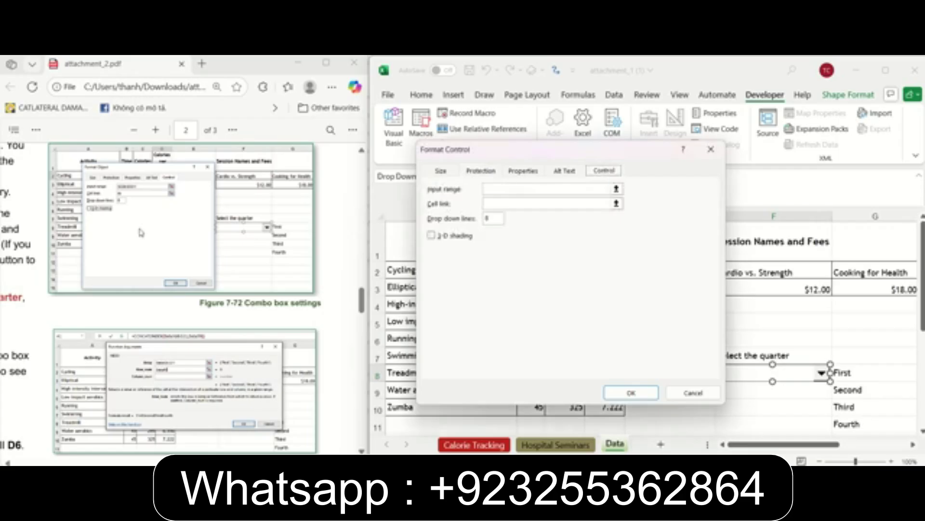
scroll(131, 230, "down", 3)
scroll(111, 241, "up", 4)
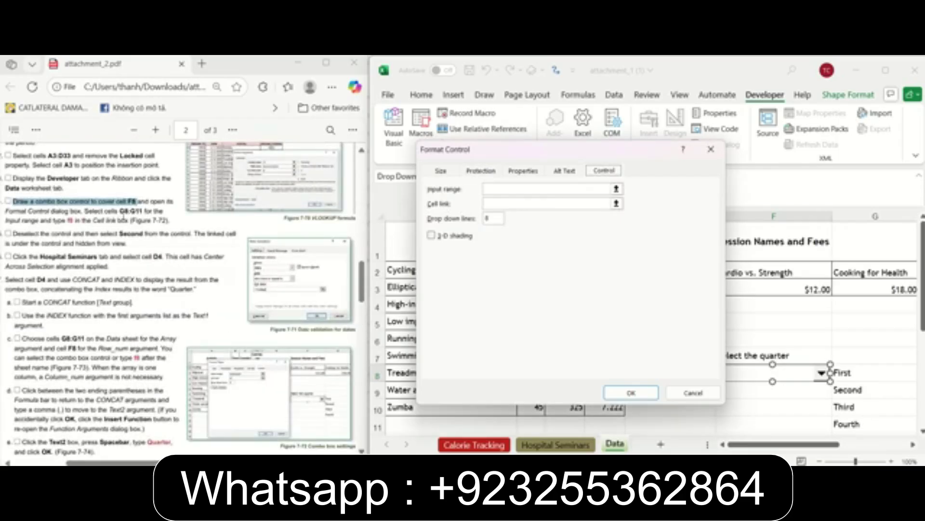
Set the combo box's input range to $G$8:$G$11 and its cell link to f8, and apply the settings
left_click_drag(535, 145, 467, 130)
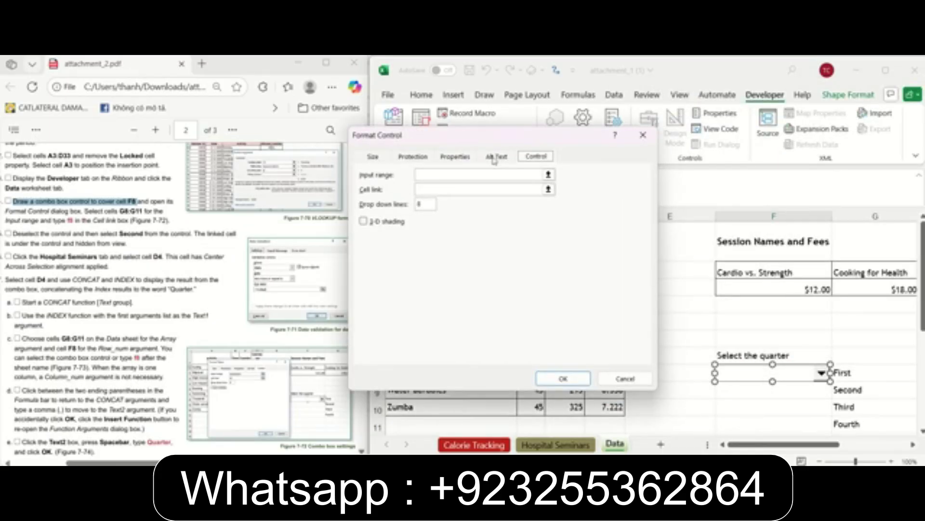
left_click(549, 176)
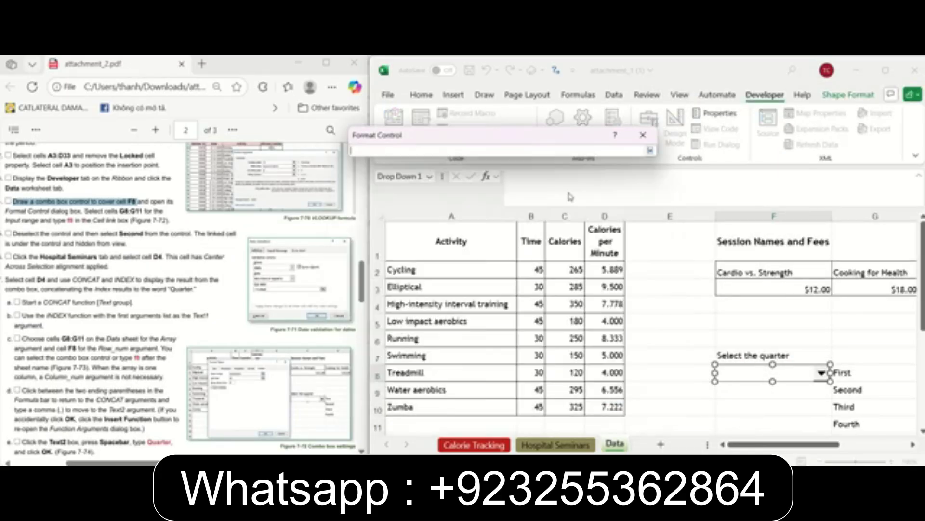
left_click(884, 378)
left_click_drag(884, 379, 885, 427)
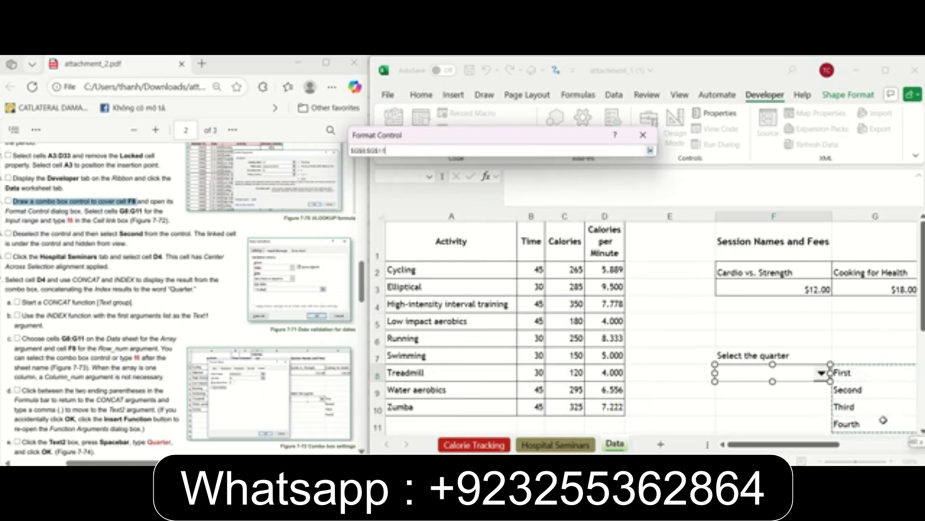
left_click(650, 150)
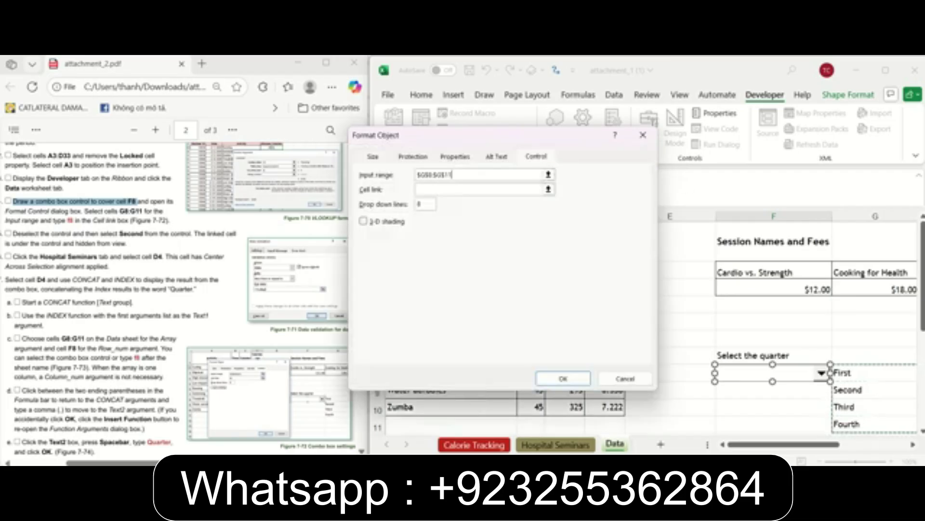
scroll(193, 289, "down", 1)
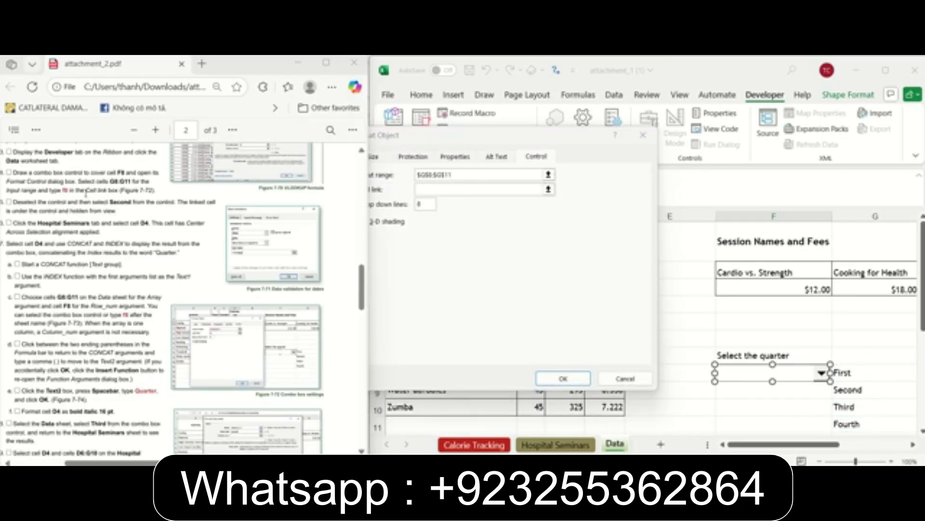
left_click(431, 190)
type("f8")
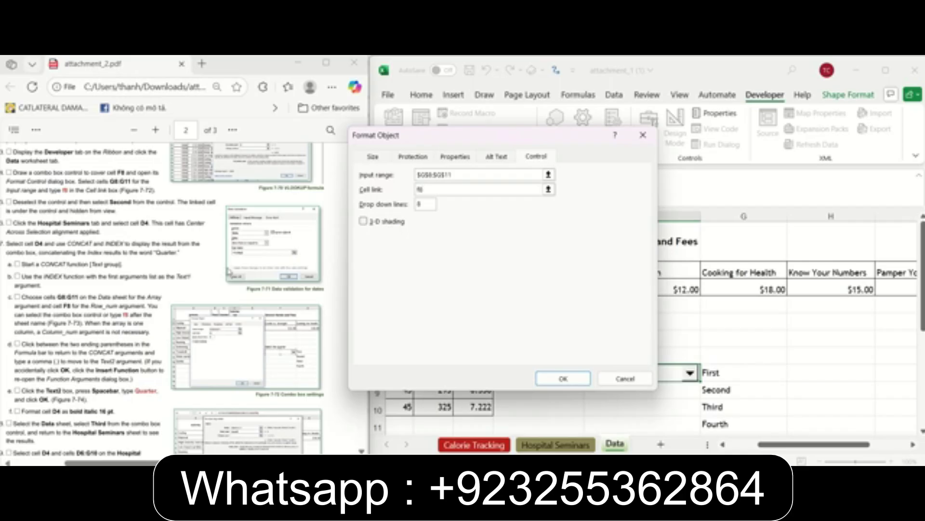
left_click(560, 380)
Deselect the combo box and choose Second as its quarter
scroll(711, 381, "down", 1)
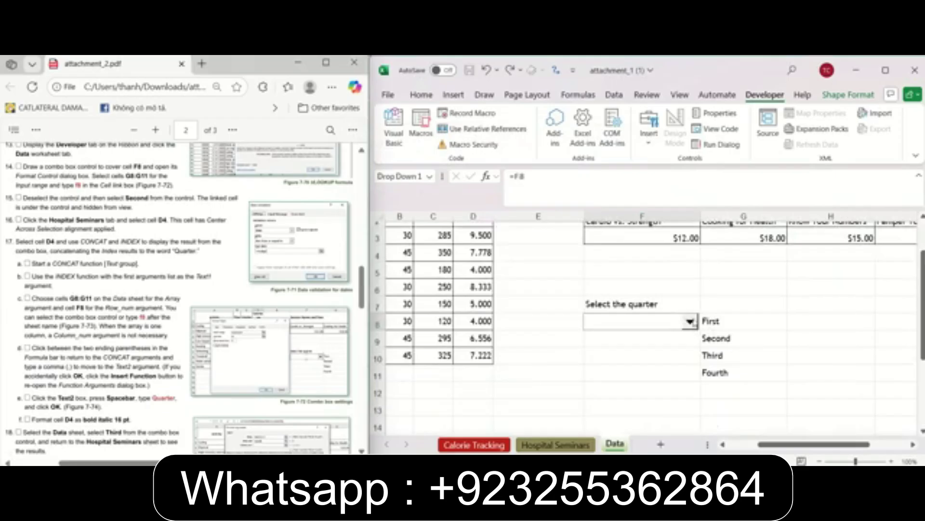
left_click(634, 355)
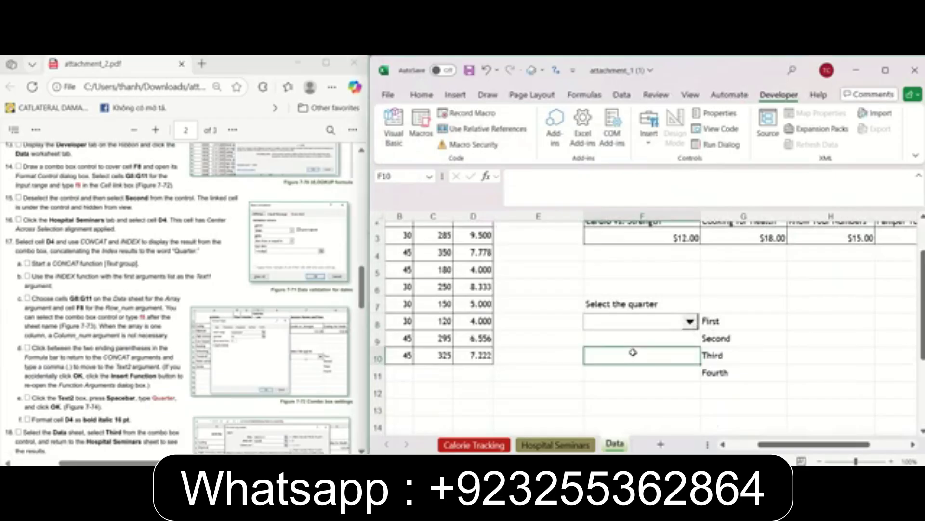
left_click(690, 323)
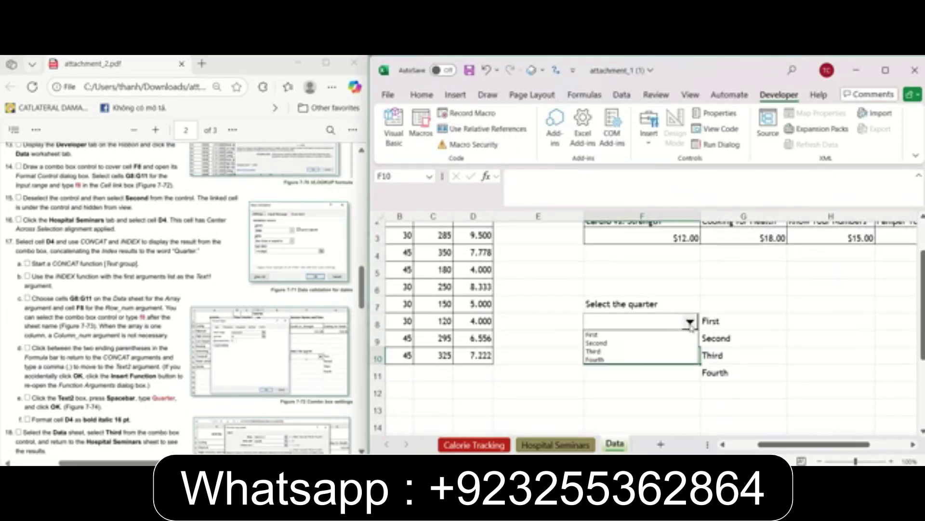
left_click(601, 343)
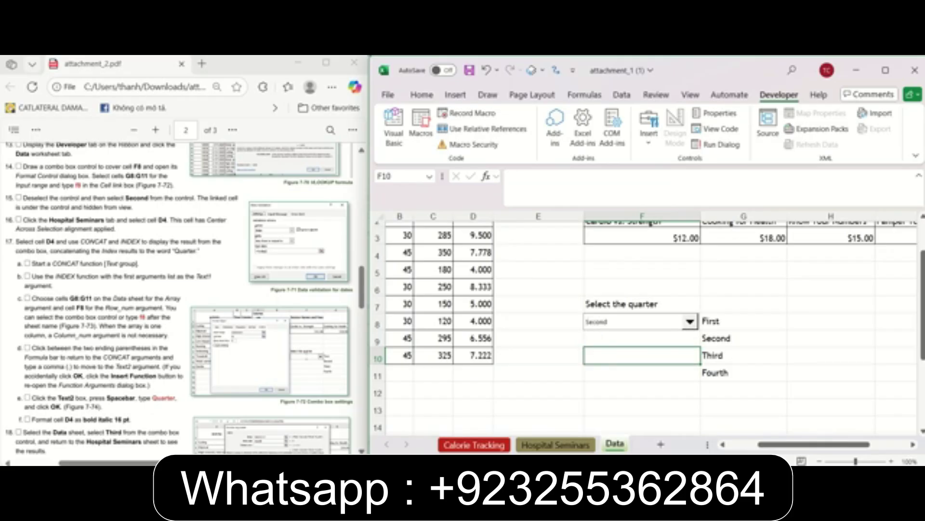
left_click(192, 193)
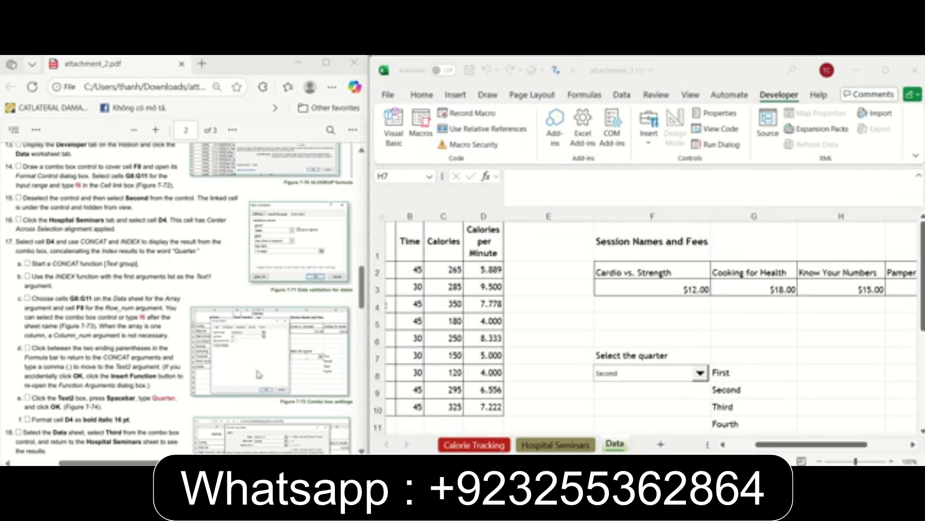
Select cell D4 on the Hospital Seminars sheet and examine its text alignment settings without changing them
left_click(548, 448)
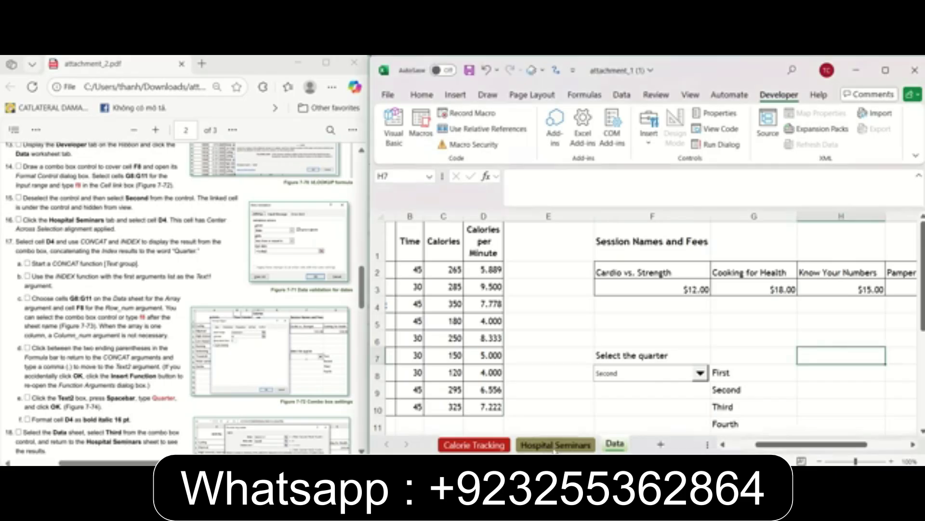
left_click(556, 445)
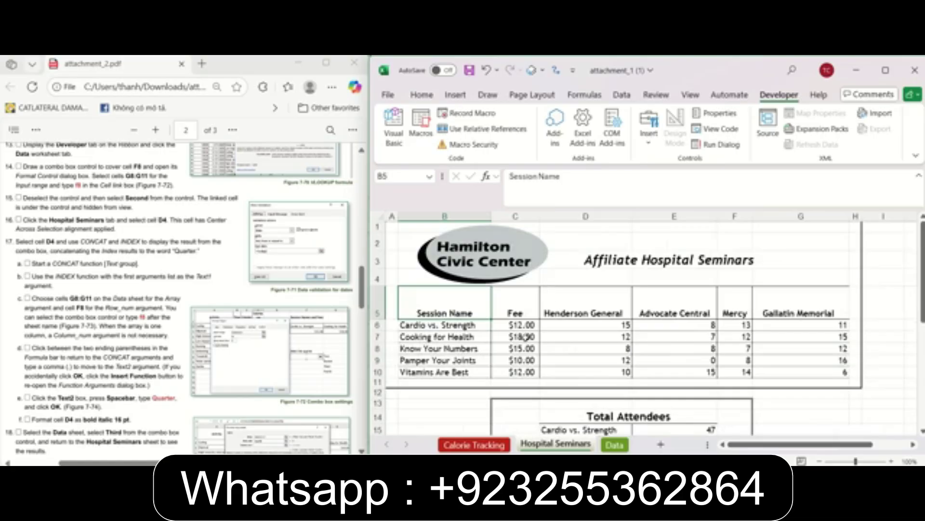
left_click(588, 277)
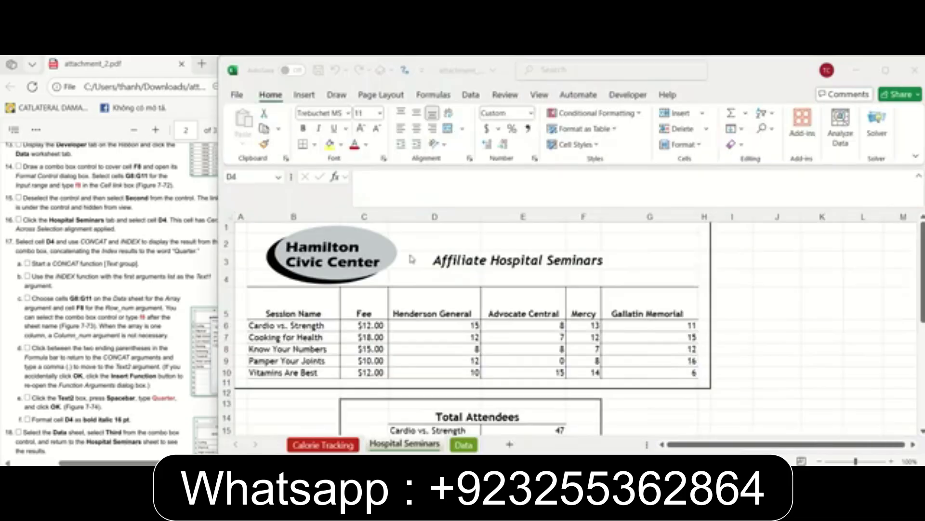
left_click(470, 158)
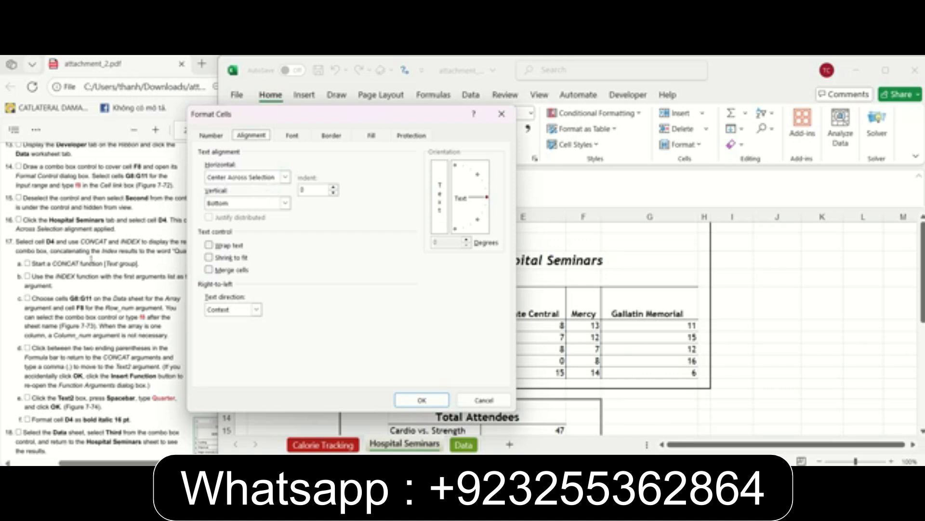
left_click(485, 400)
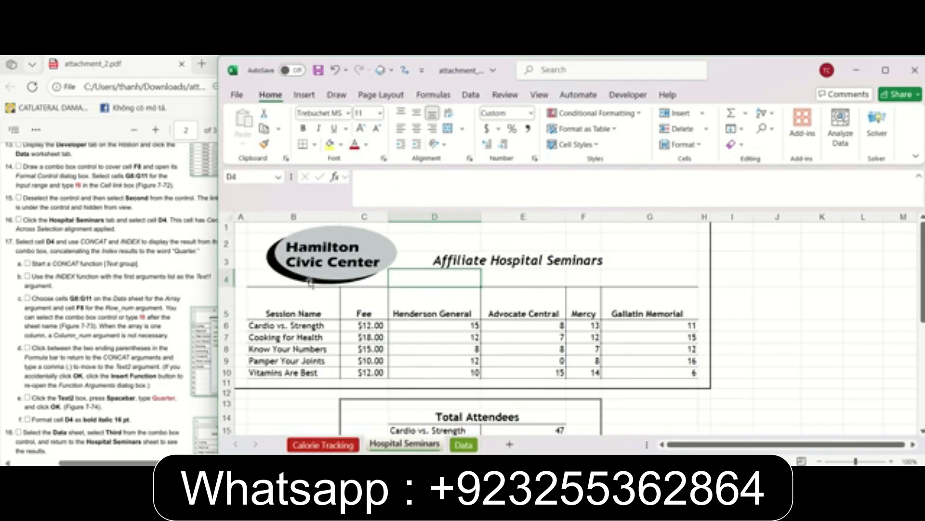
Following step 17 of the PDF, begin a formula in cell D4 with INDEX nested in CONCAT: =CONCAT(INDEX(
left_click_drag(218, 261, 357, 260)
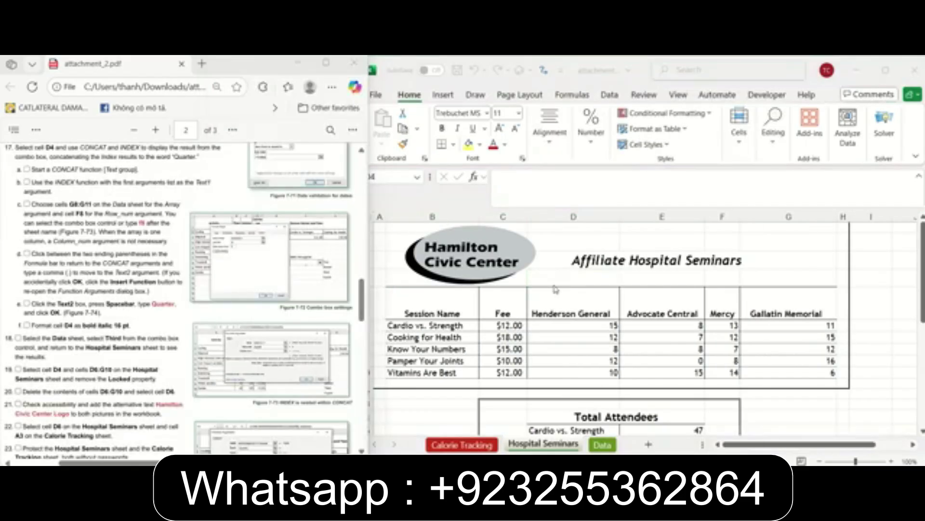
left_click(552, 188)
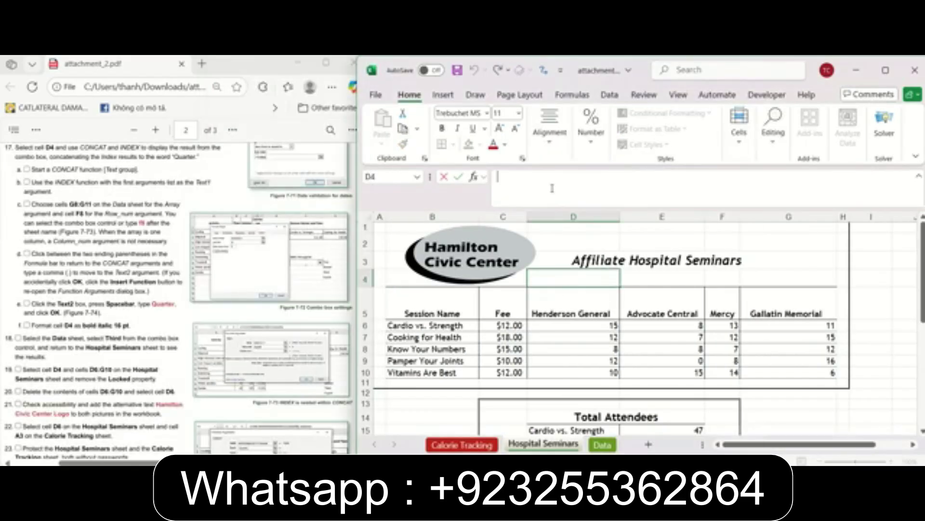
type("=CO")
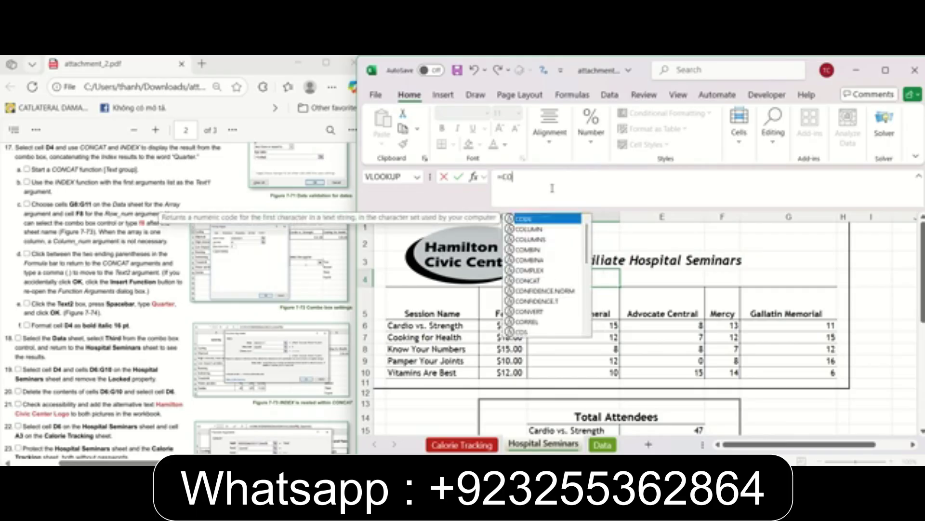
type("NCAT(")
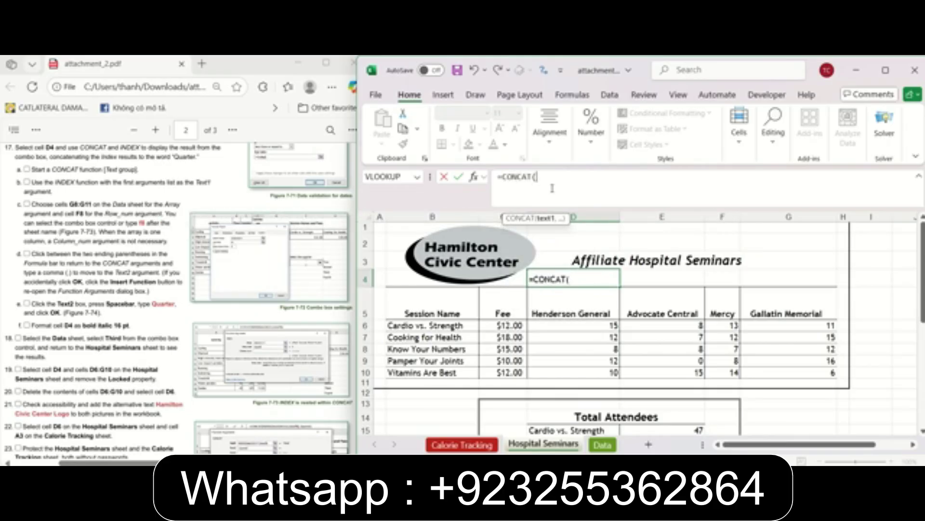
type("INDEX(")
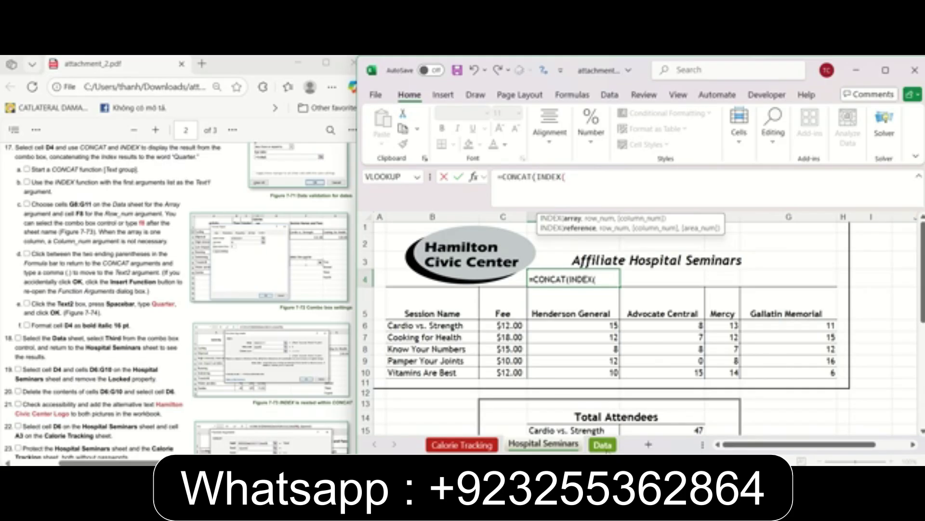
Use cells G8:G11 on the Data sheet as the array argument of the INDEX function
left_click(602, 443)
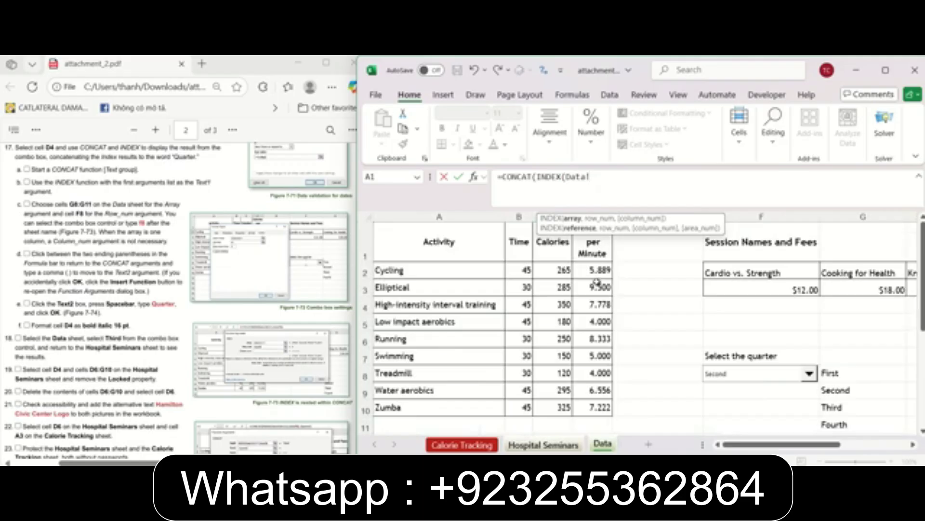
left_click_drag(801, 445, 867, 449)
left_click(563, 377)
left_click_drag(563, 377, 569, 424)
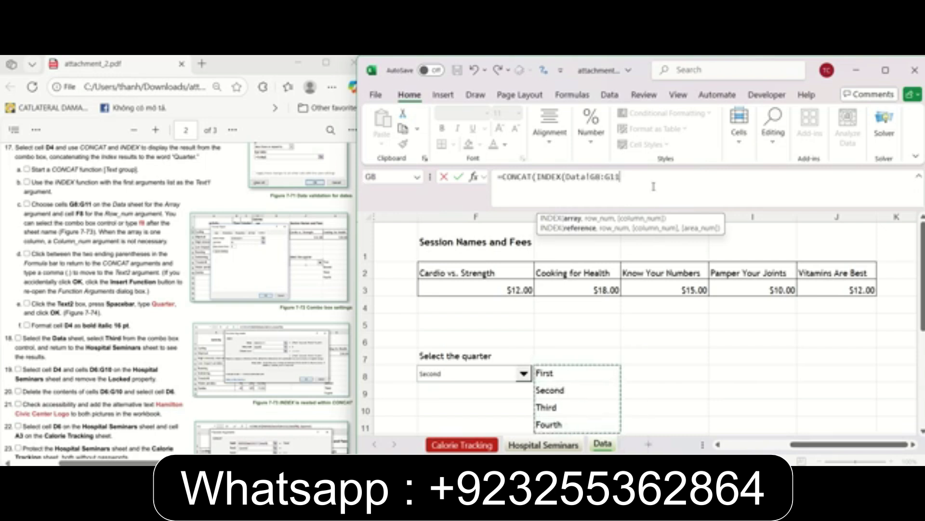
Use cell F8 on the Data sheet as the row number argument and close the INDEX function, moving to CONCAT's second argument
type(",")
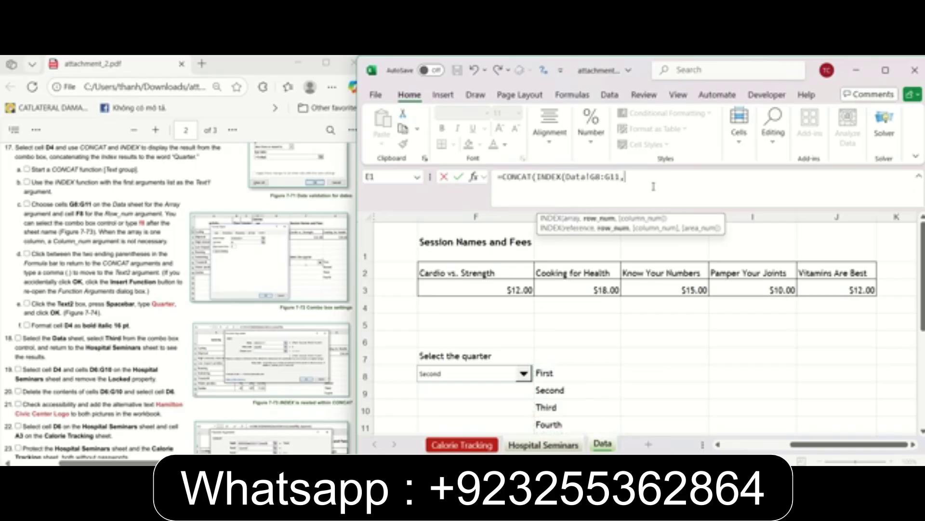
left_click(814, 447)
left_click_drag(813, 447, 737, 440)
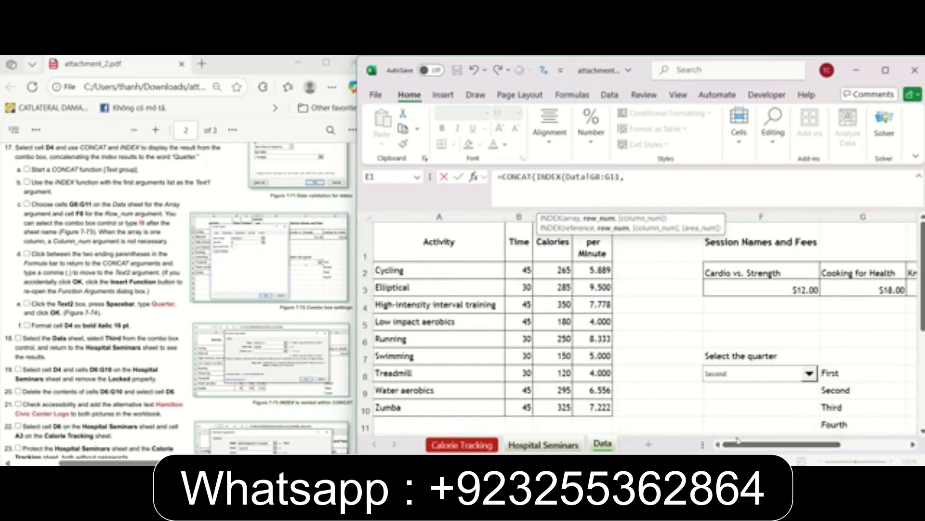
left_click(763, 375)
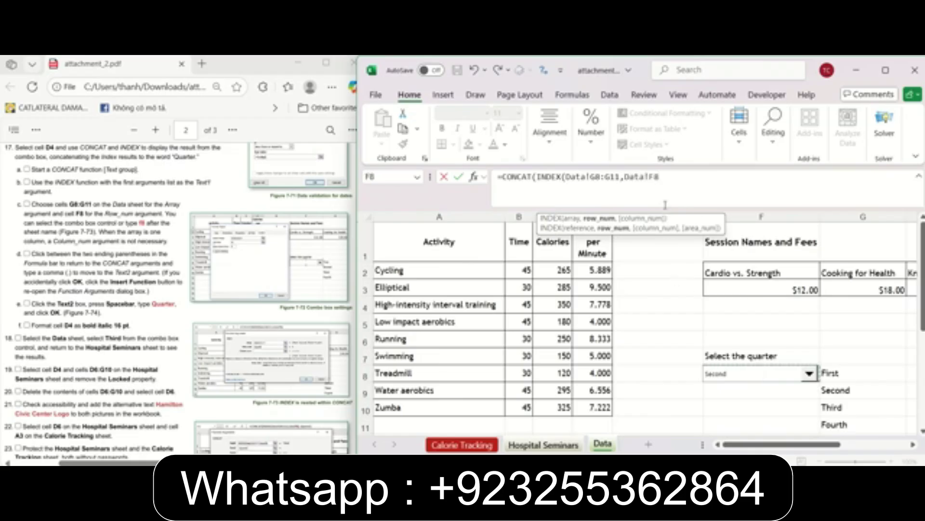
type("),")
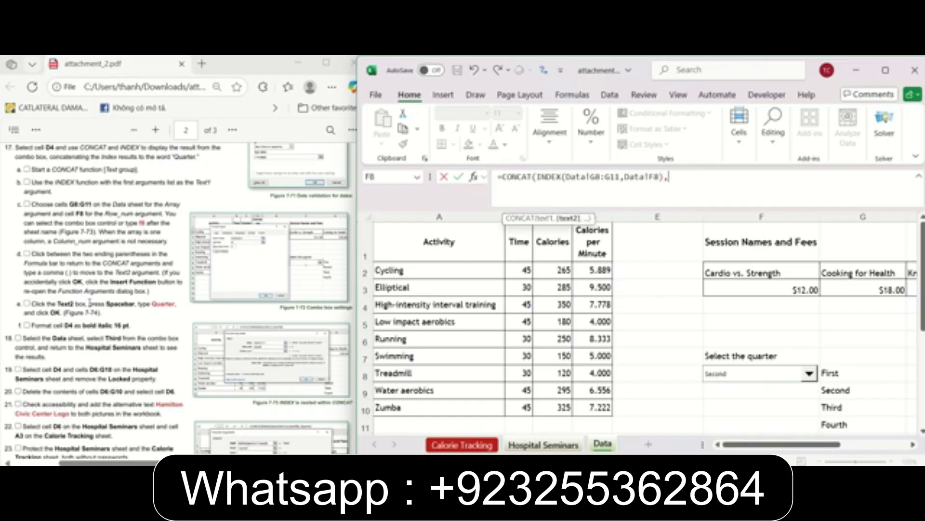
Add "Quarter" as the second text argument of CONCAT and enter the completed formula in cell D4
left_click(145, 323)
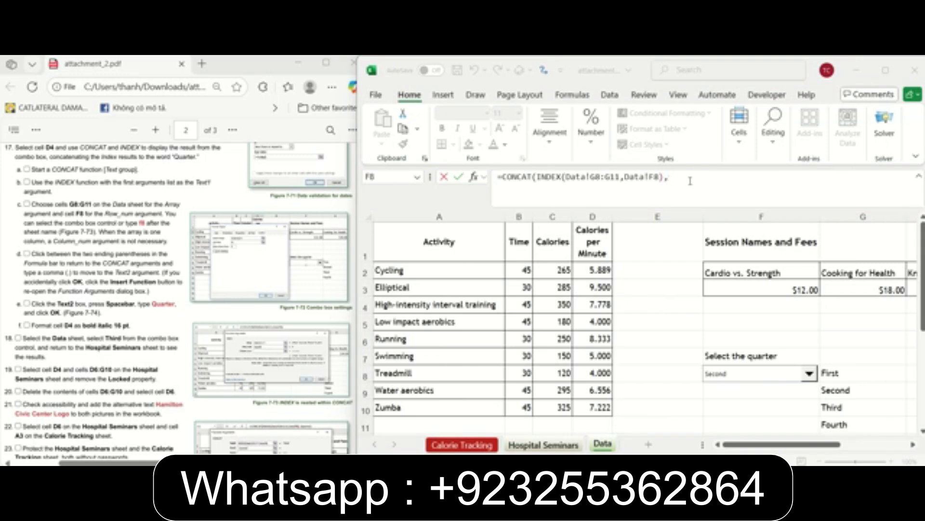
left_click(669, 177)
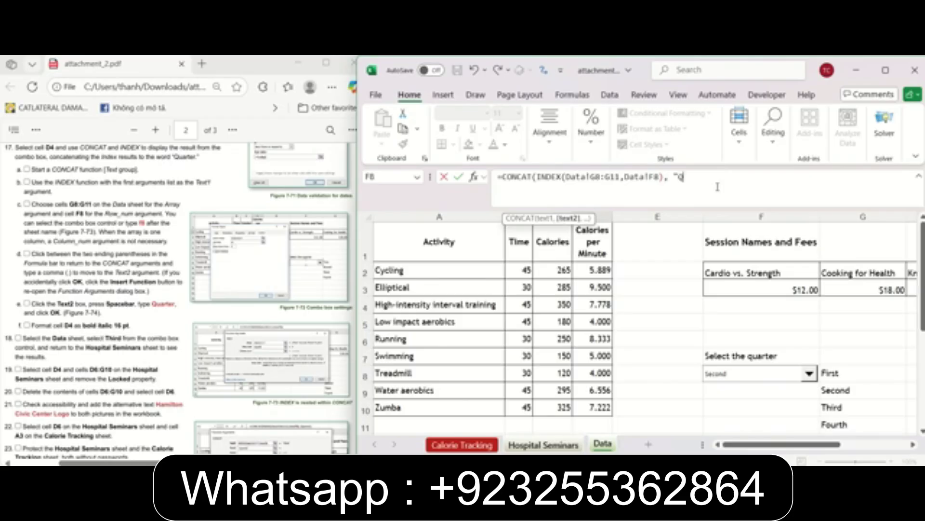
type("\"Quarter\")")
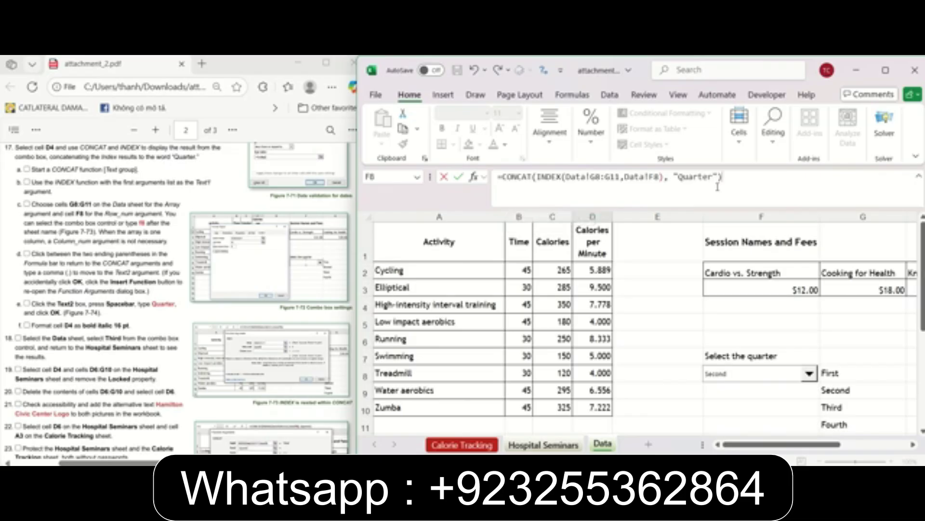
key("Return")
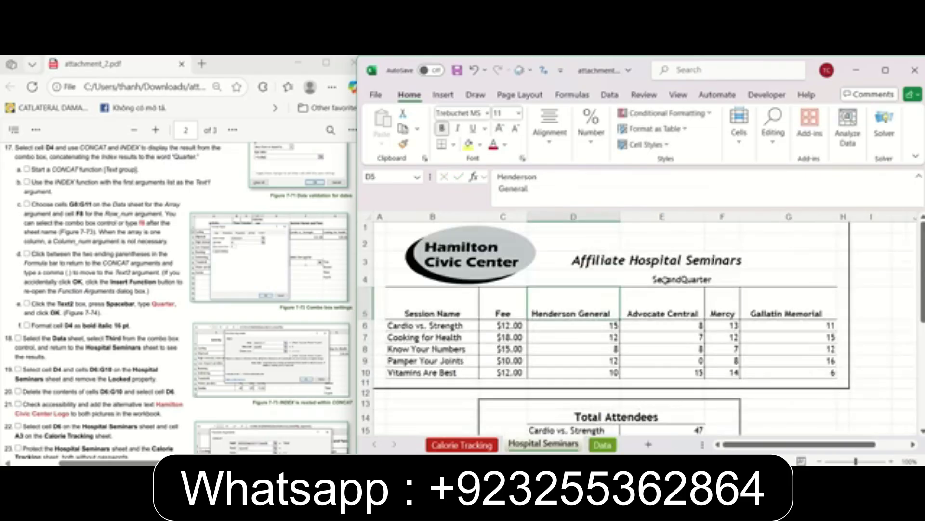
Format cell D4 on the Hospital Seminars sheet as bold italic at 16 pt
left_click(601, 279)
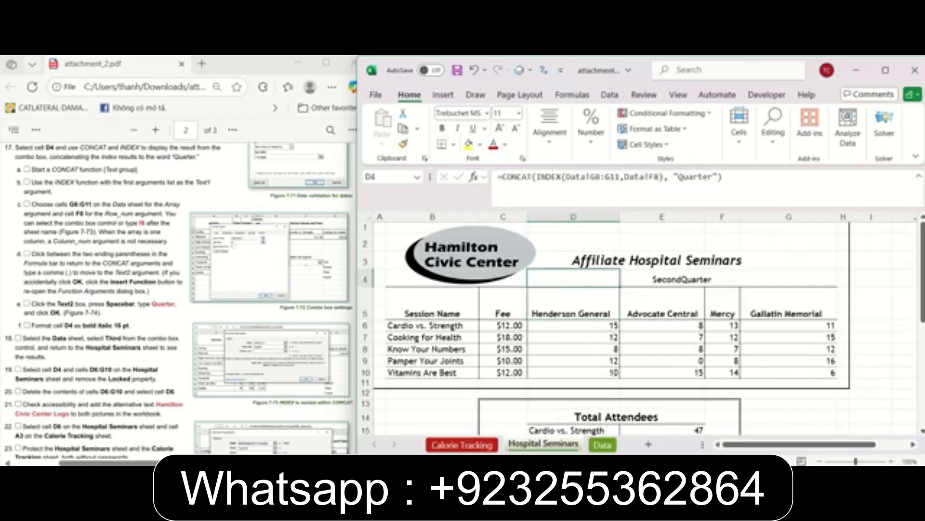
left_click(131, 266)
scroll(131, 266, "down", 3)
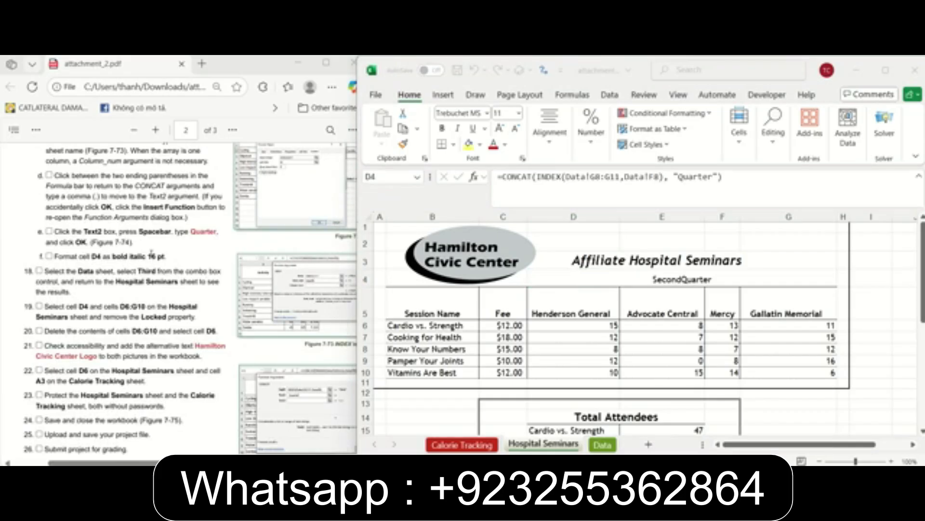
left_click(443, 129)
left_click(442, 129)
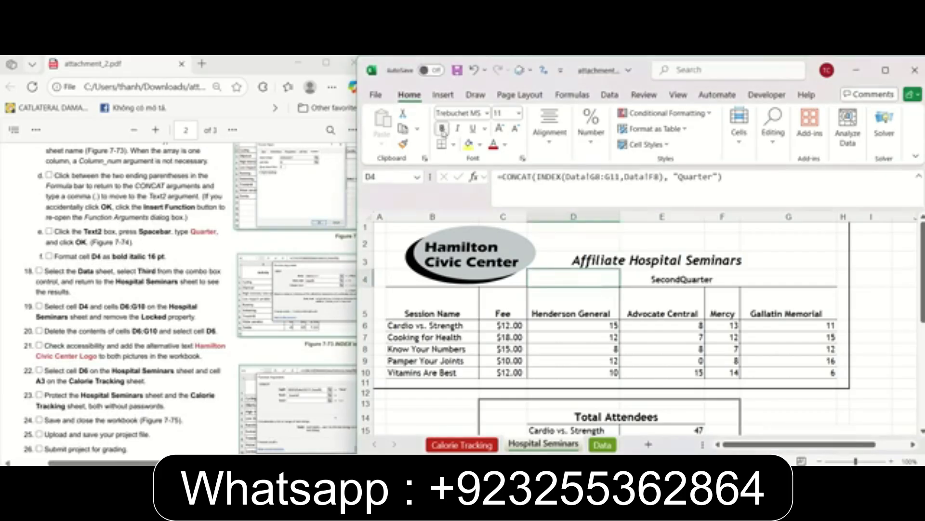
left_click(458, 129)
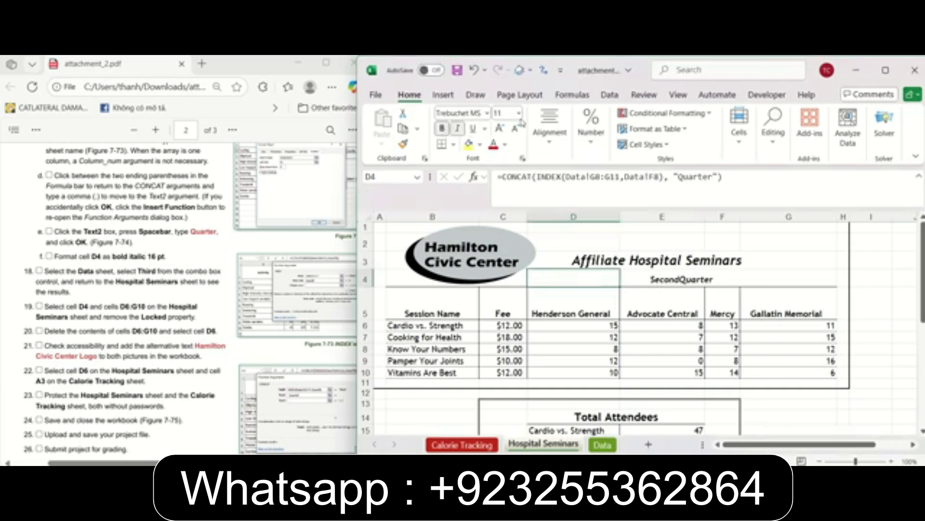
left_click(519, 113)
left_click(510, 218)
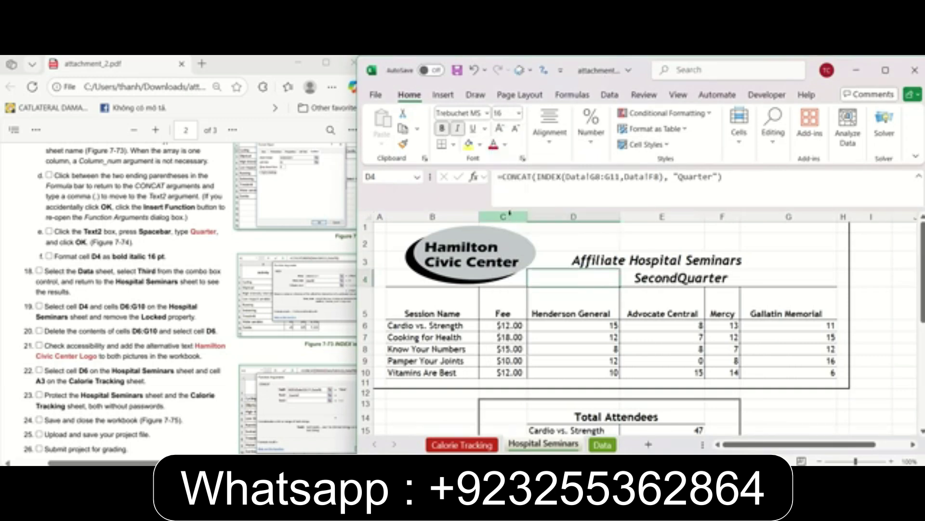
Edit the formula in cell D4 so its second text argument has a leading space: " Quarter"
left_click(674, 177)
key("BackSpace")
key("Right")
key("Return")
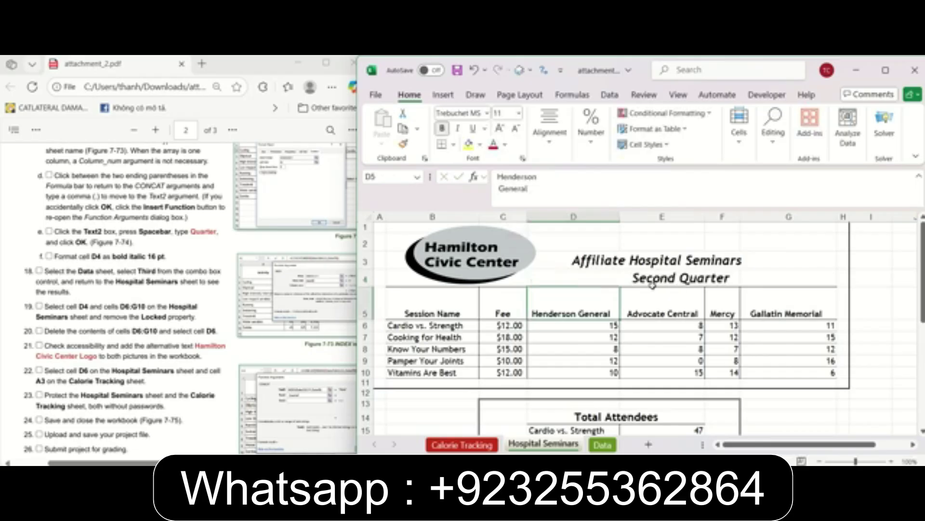
Following step 18 of the PDF, choose Third in the Data sheet's combo box and return to the Hospital Seminars sheet
double_click(85, 271)
right_click(97, 159)
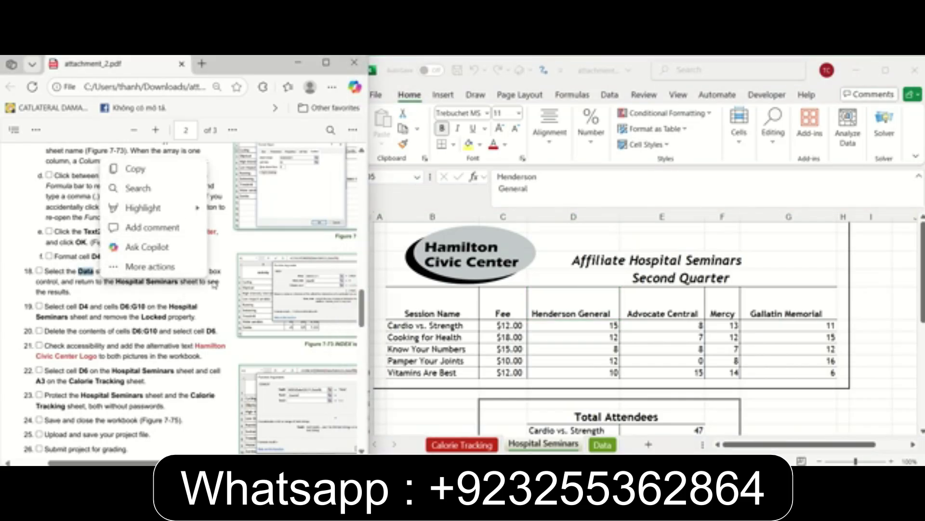
left_click(135, 167)
left_click(602, 446)
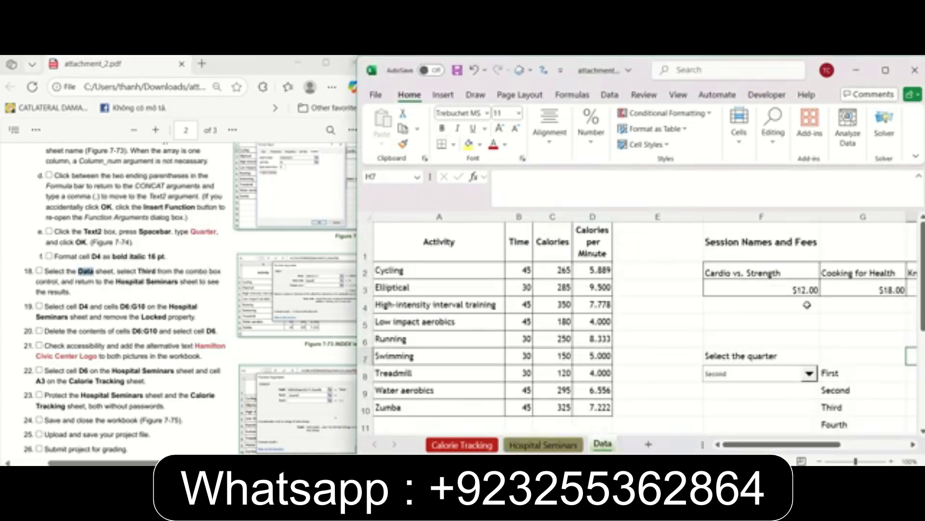
left_click(810, 374)
left_click(785, 405)
left_click(538, 444)
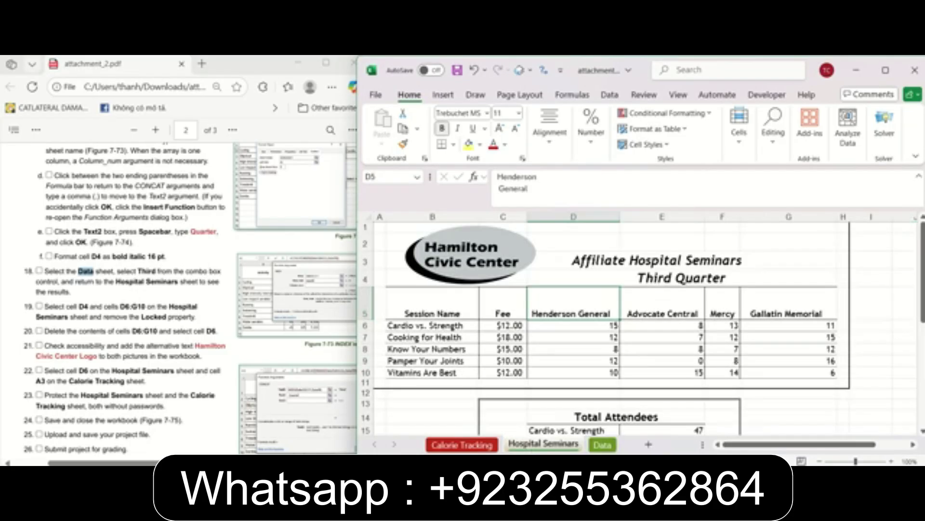
Remove the Locked property from cell D4 and cells D6:G10 on the Hospital Seminars sheet
scroll(121, 289, "down", 3)
left_click(564, 280)
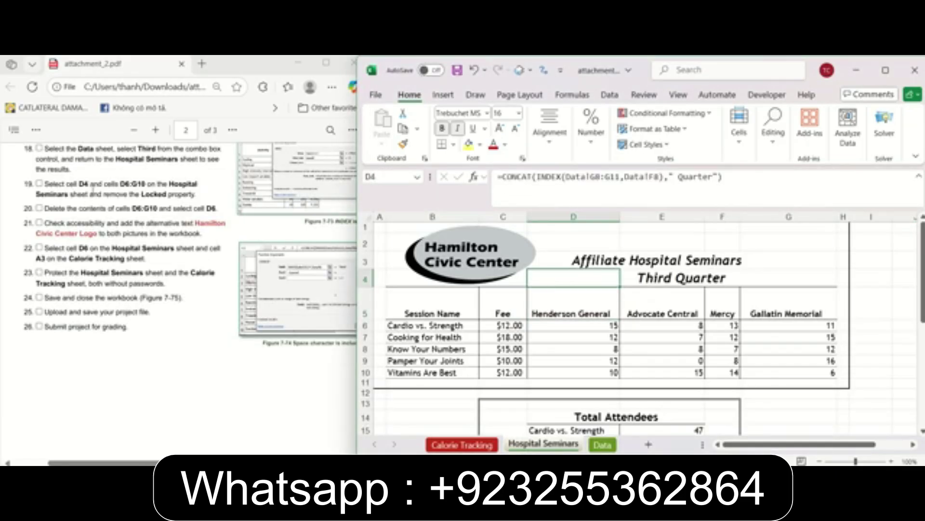
left_click(559, 328)
left_click_drag(558, 327, 767, 376)
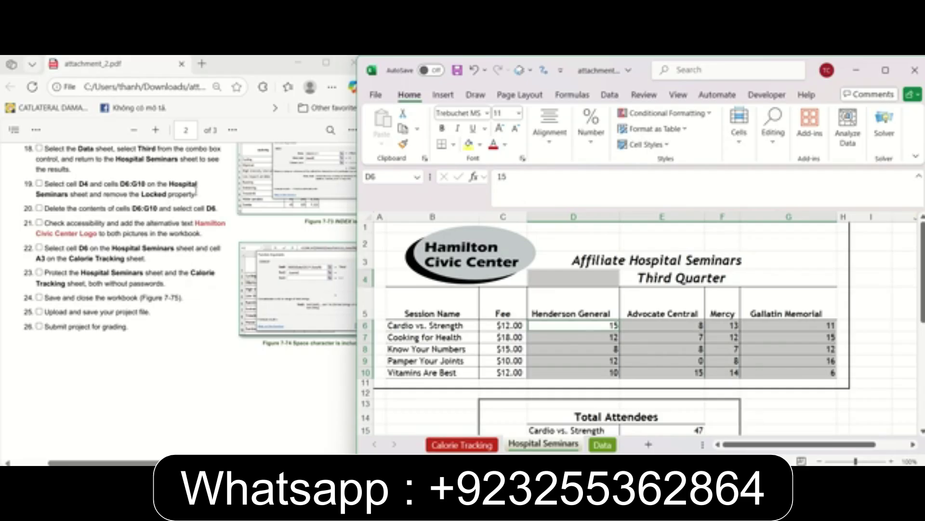
right_click(646, 341)
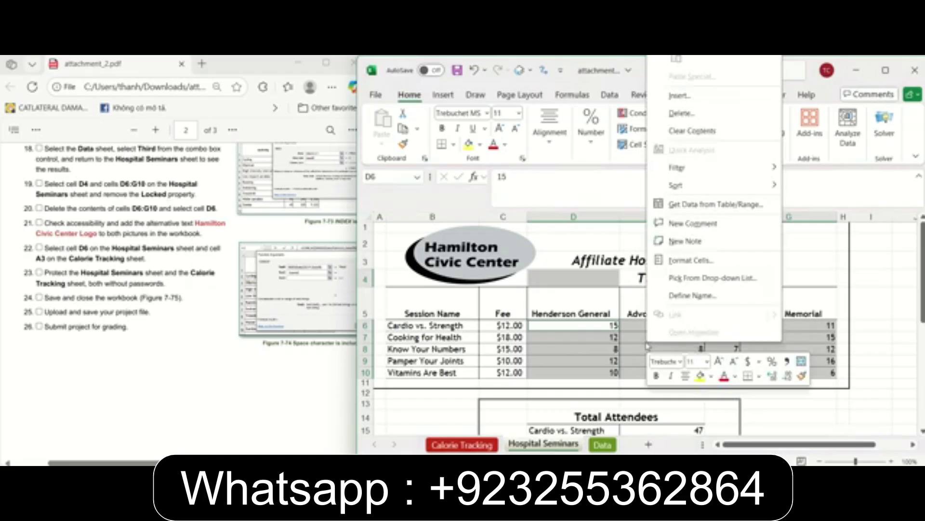
left_click(702, 267)
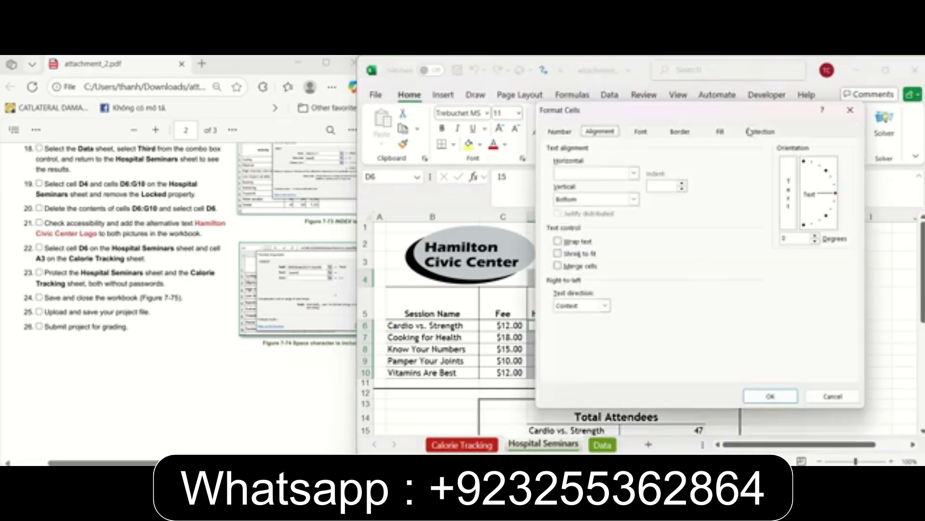
left_click(759, 133)
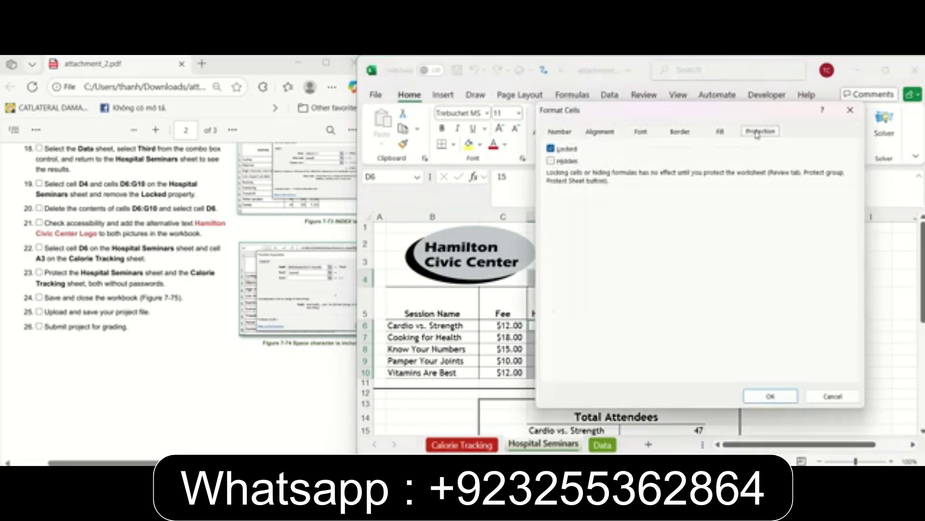
left_click(565, 151)
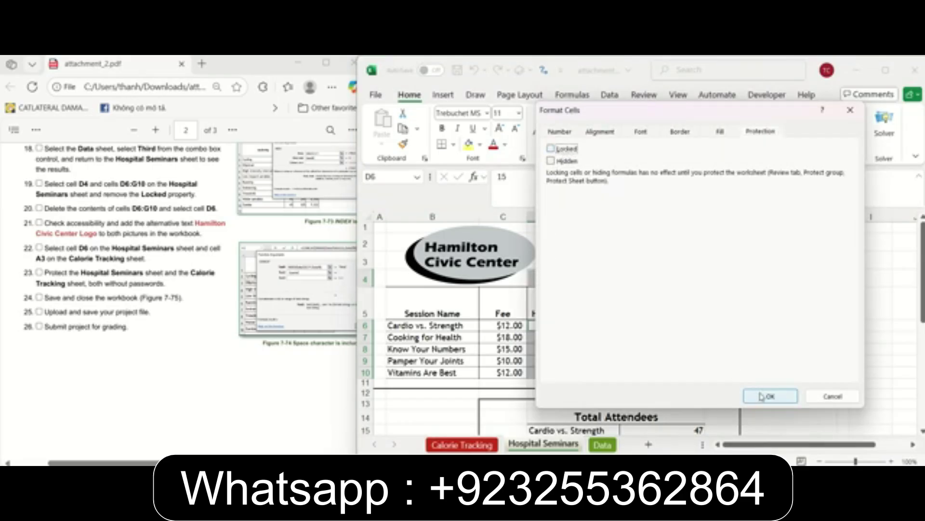
left_click(770, 396)
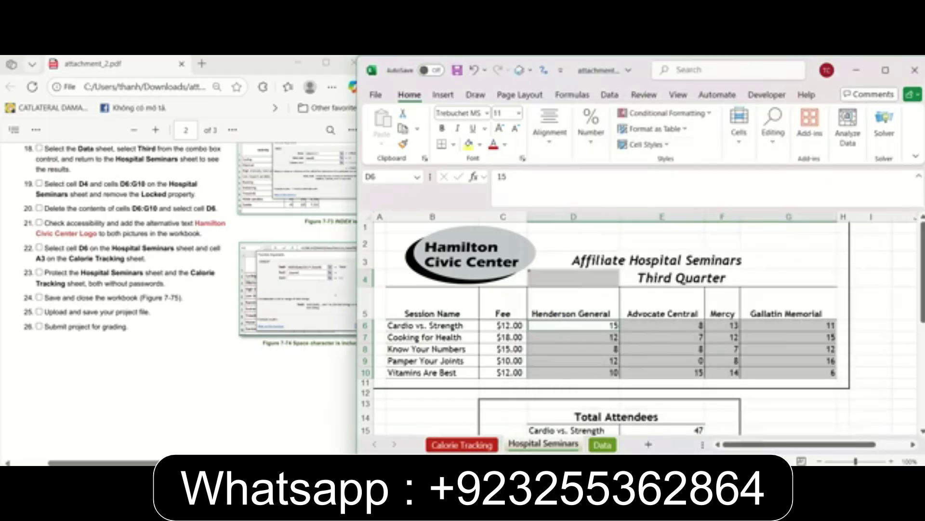
Delete the contents of cells D6:G10 on the Hospital Seminars sheet and select cell D6
left_click(136, 216)
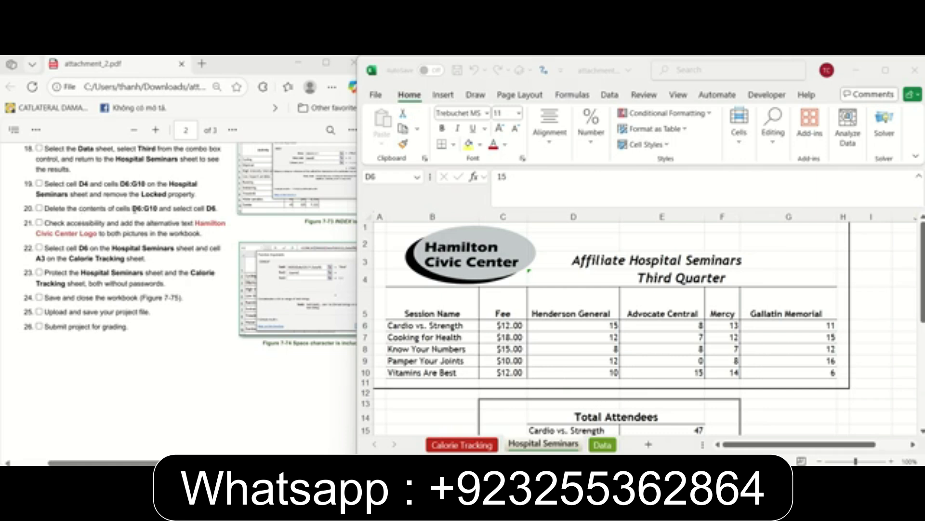
left_click(562, 324)
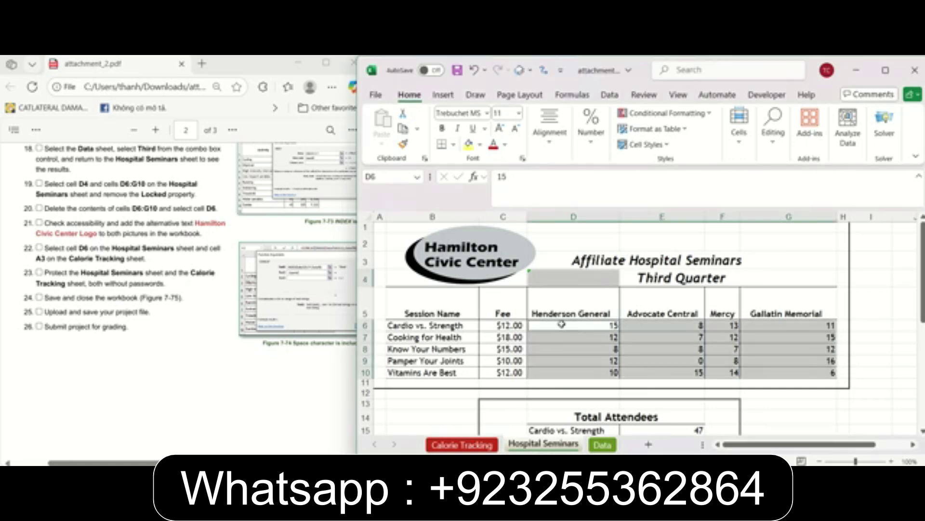
left_click_drag(562, 324, 822, 374)
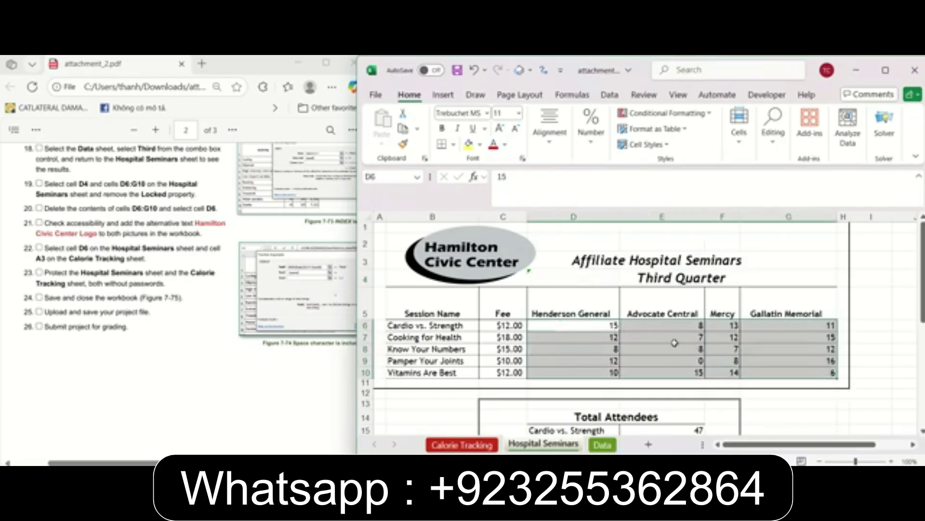
right_click(632, 350)
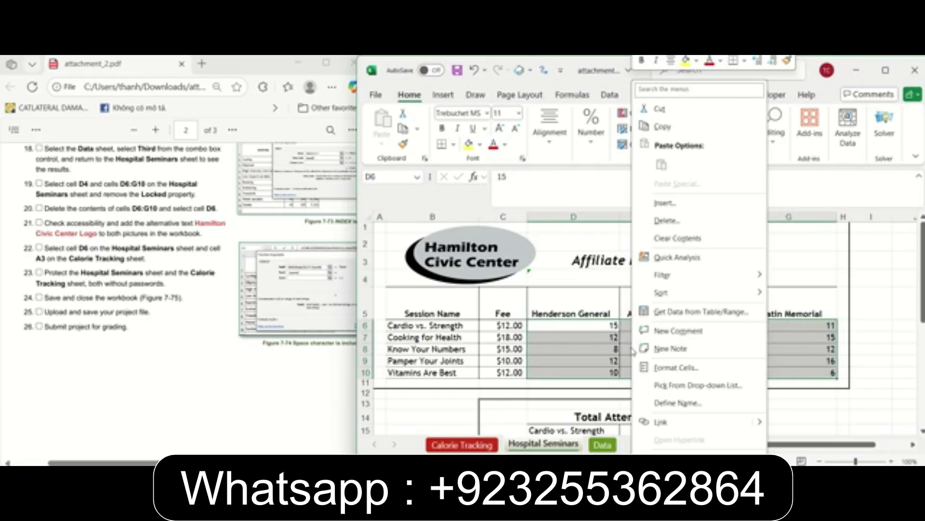
left_click(676, 246)
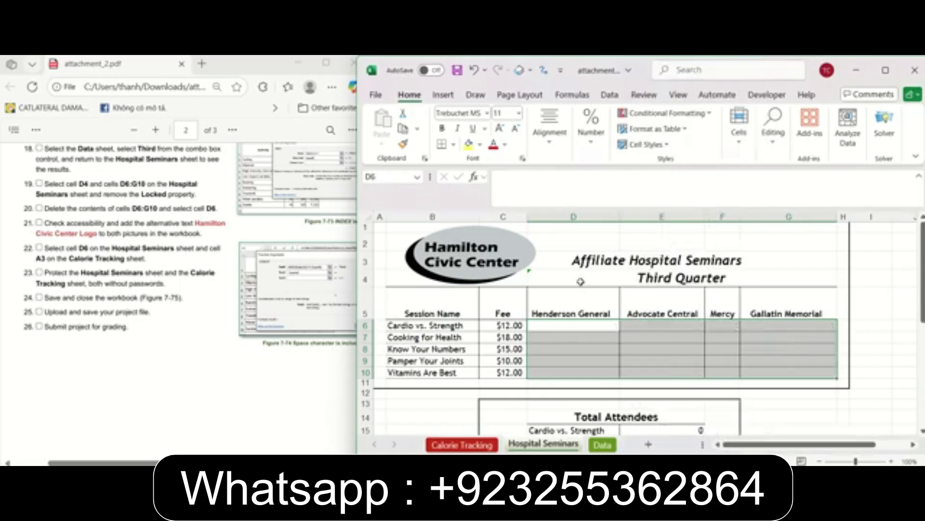
left_click(572, 328)
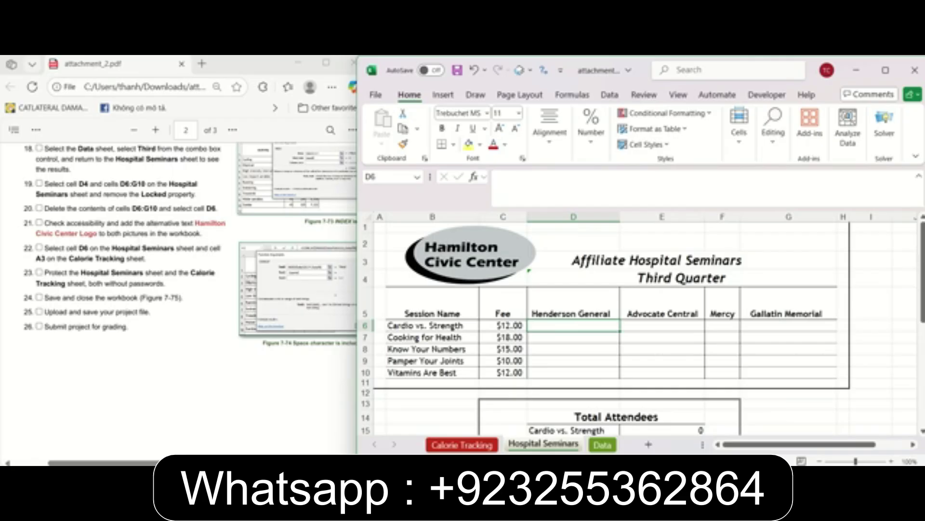
left_click(487, 258)
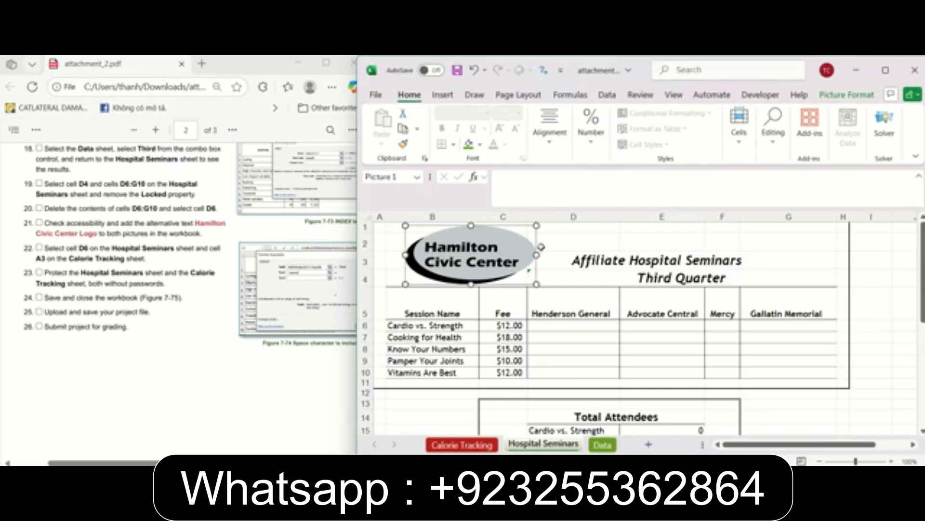
left_click(500, 72)
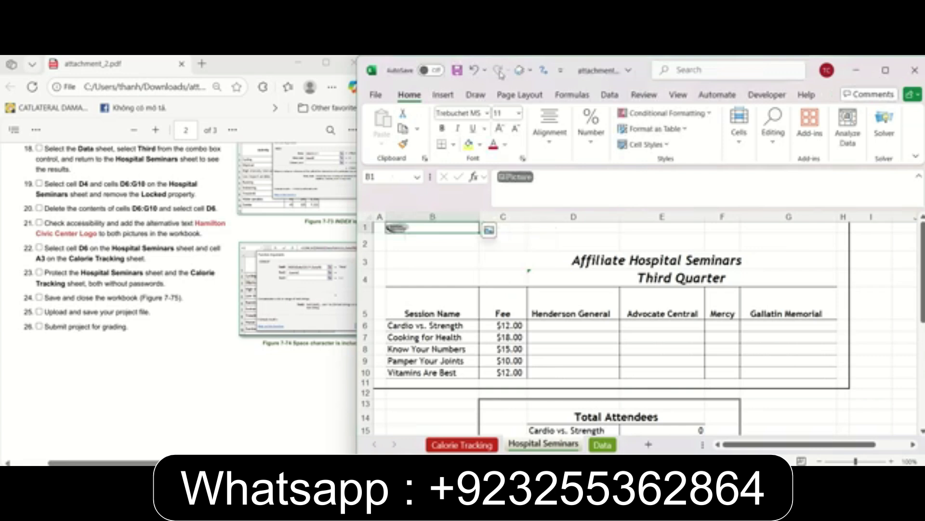
left_click(474, 70)
Add the alternative text "Hamilton Civic Center Logo" to the logo picture on the Hospital Seminars sheet
right_click(479, 242)
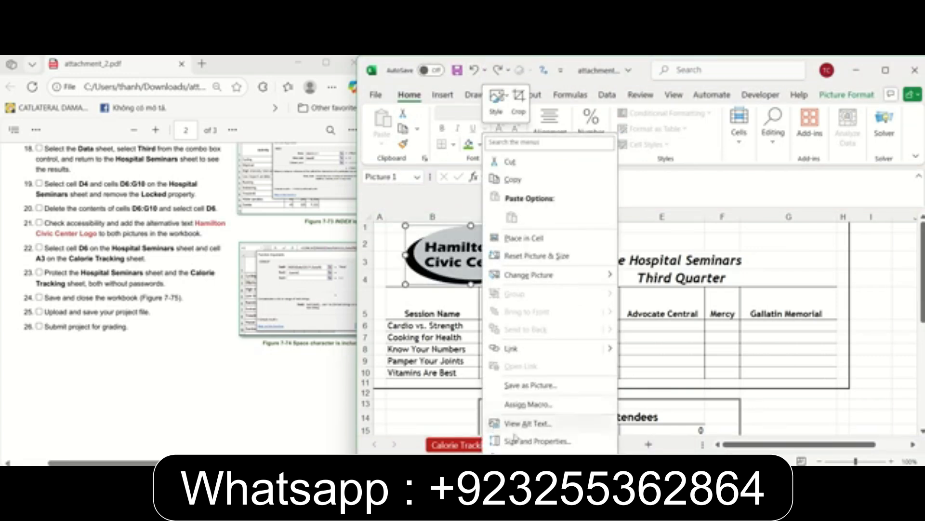
left_click(529, 423)
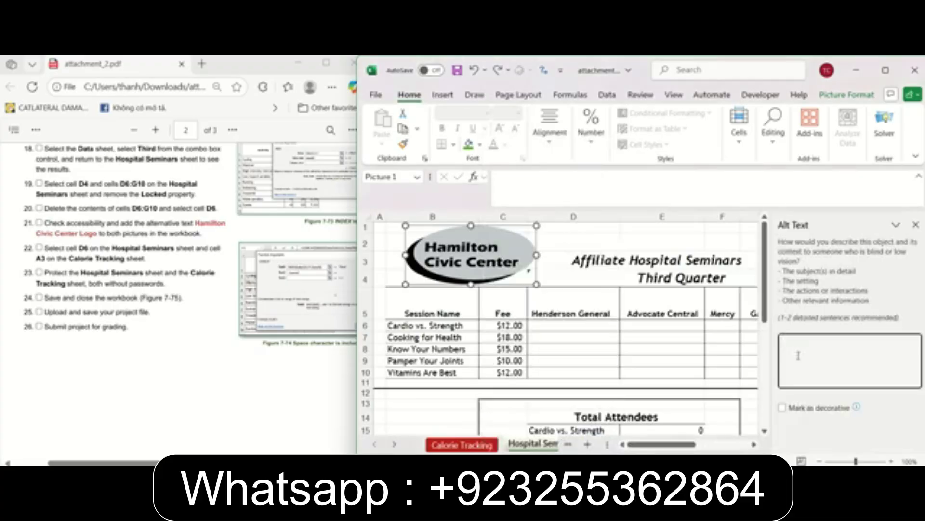
type("Hamilton Civic Center Logo")
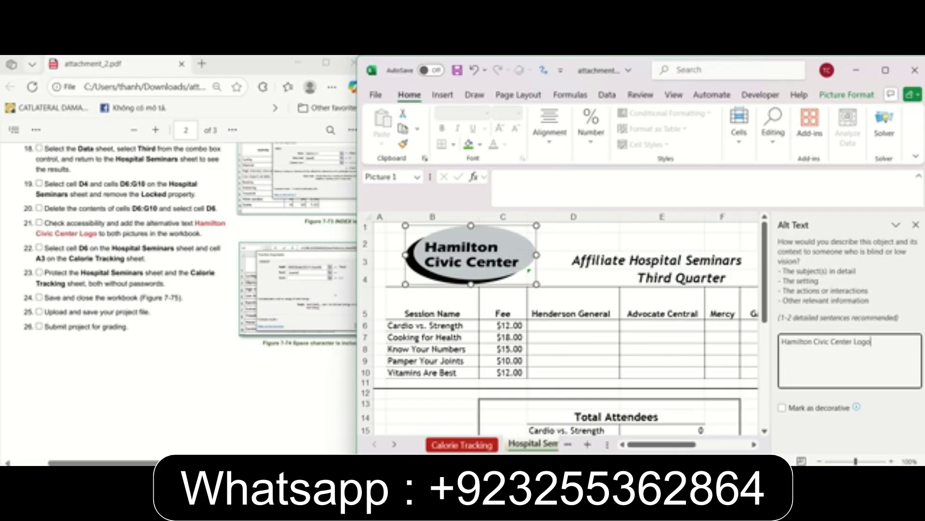
Add the alternative text "Hamilton Civic Center Logo" to the logo picture on the Calorie Tracking sheet and close the Alt Text pane
left_click(916, 225)
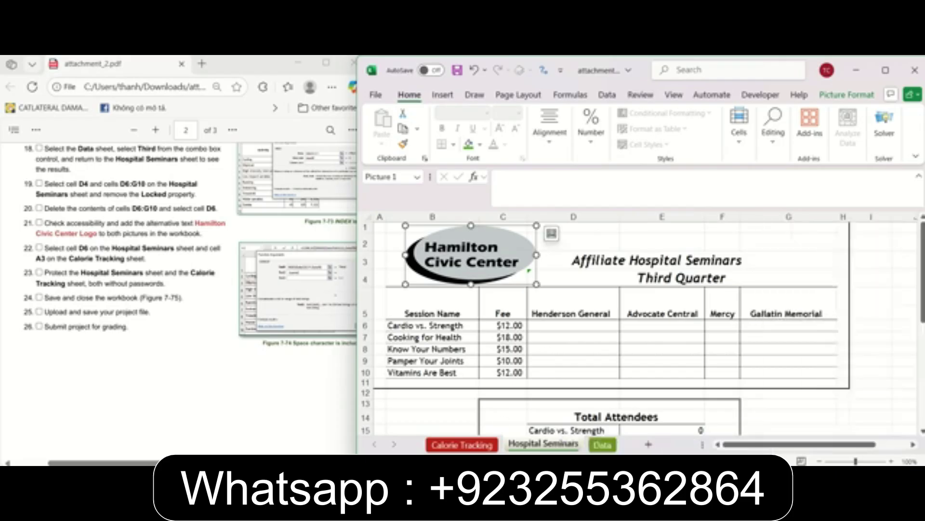
left_click(462, 446)
left_click(437, 250)
right_click(444, 252)
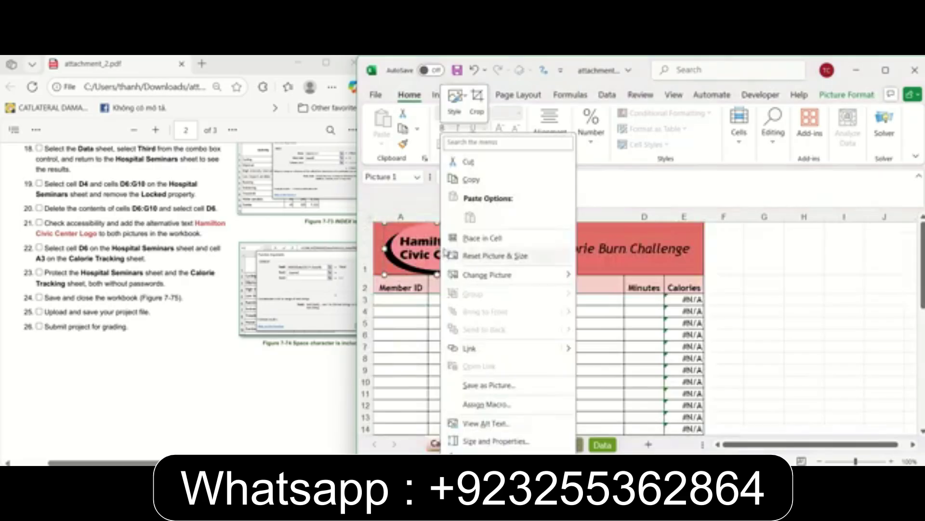
left_click(475, 424)
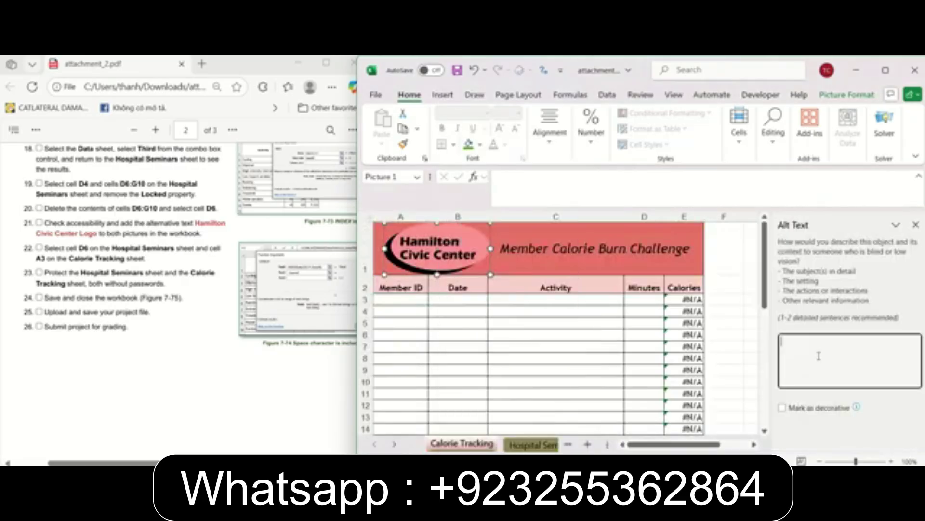
left_click(819, 356)
type("Hamo")
type("ton")
type(" Civic Center")
type(" Logo")
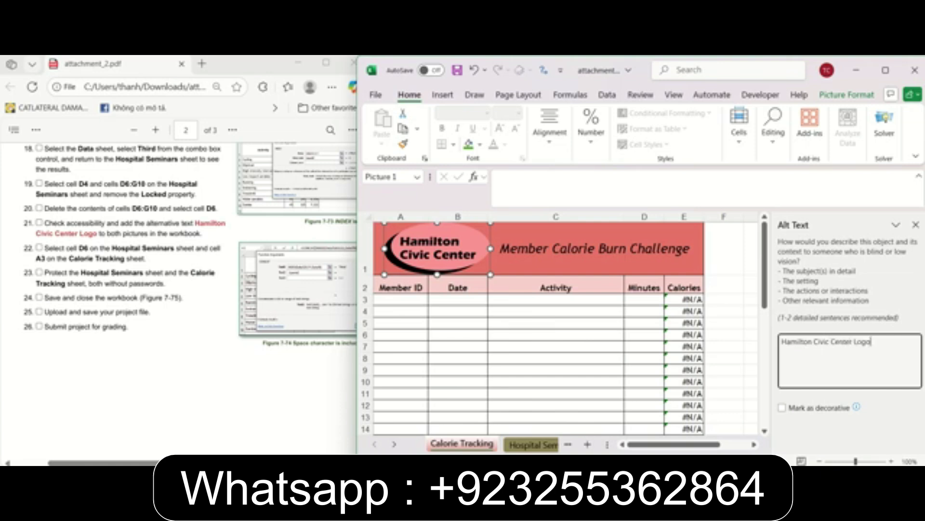
left_click(54, 239)
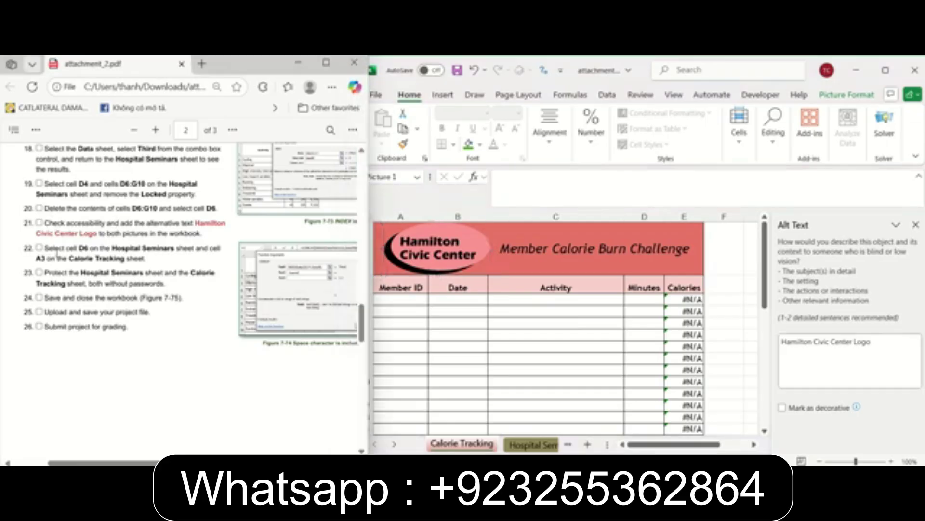
left_click(530, 447)
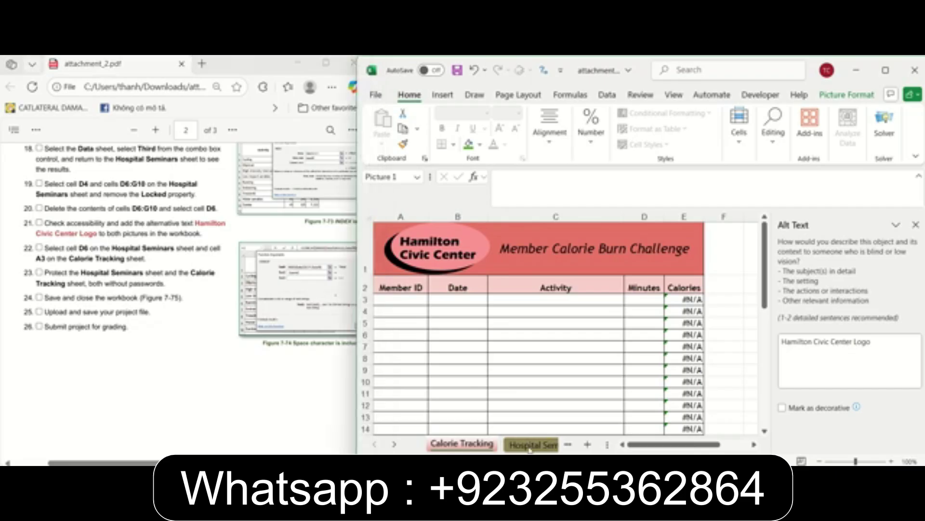
left_click(916, 225)
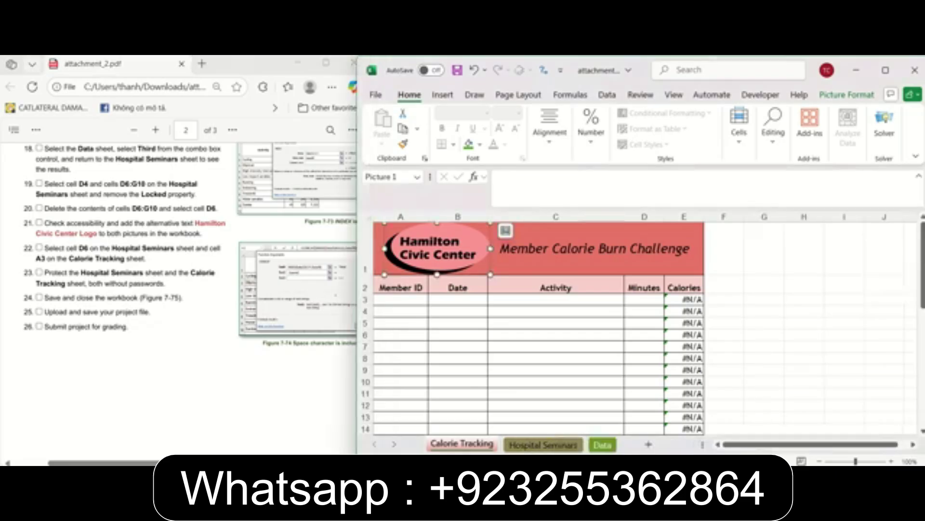
Select cell D6 on the Hospital Seminars sheet and, with both sheets grouped, cell A3 on the Calorie Tracking sheet; end by ungrouping the sheets
left_click(543, 444)
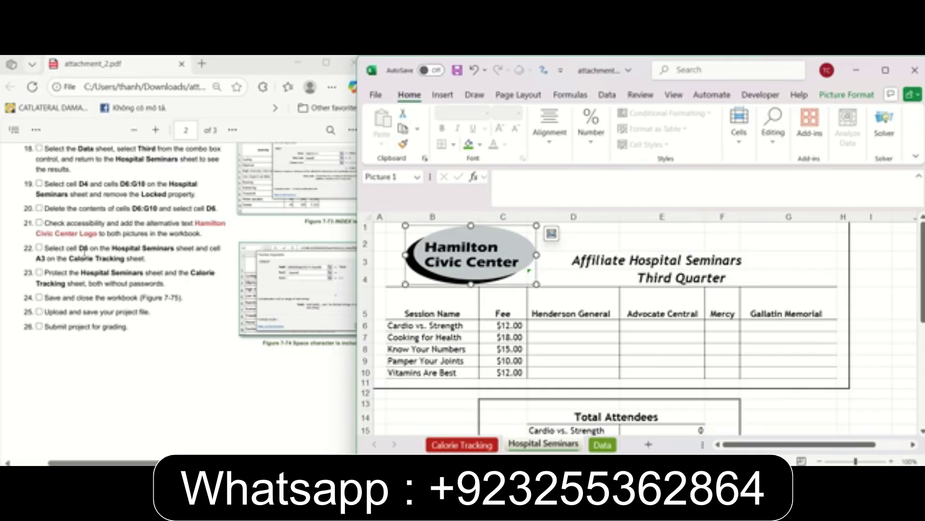
left_click(535, 346)
left_click(570, 324)
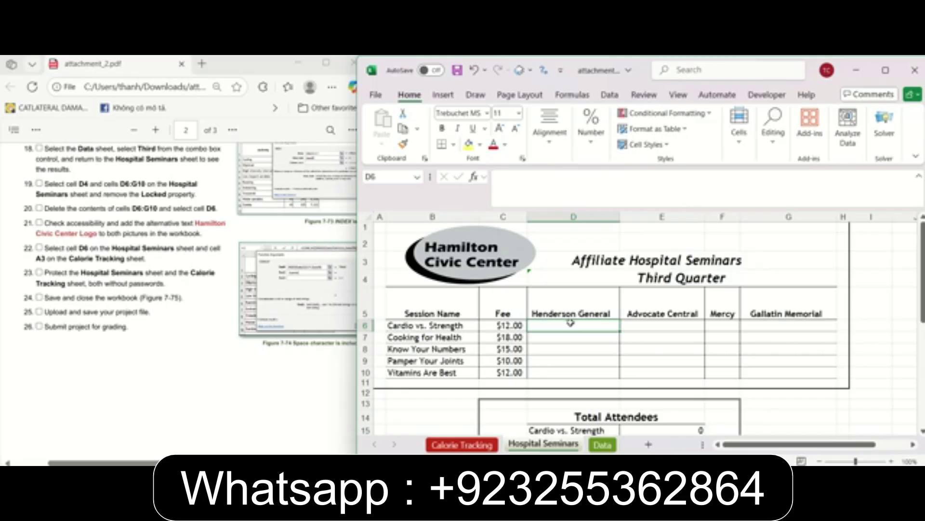
left_click(455, 444, "ctrl")
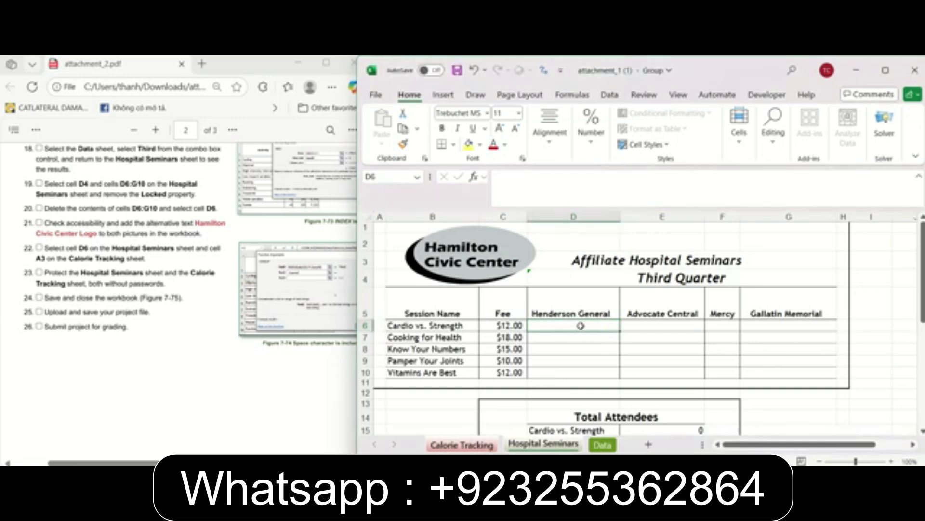
left_click(462, 444)
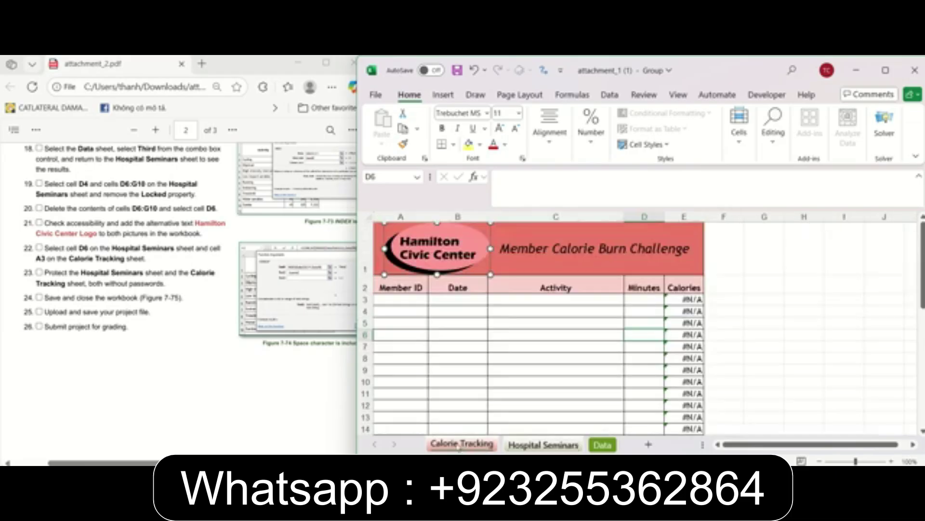
left_click(394, 303)
left_click(468, 446)
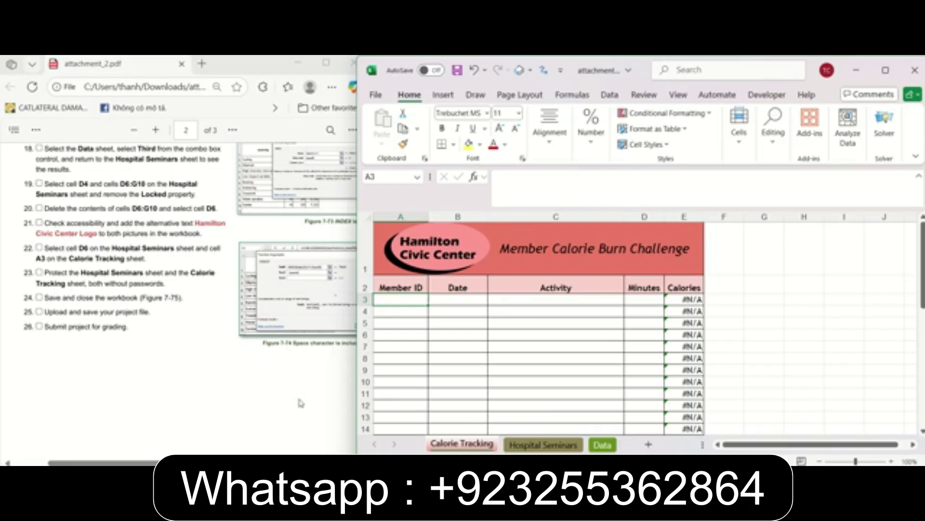
Protect the Calorie Tracking sheet without a password, keeping the default permissions
right_click(460, 445)
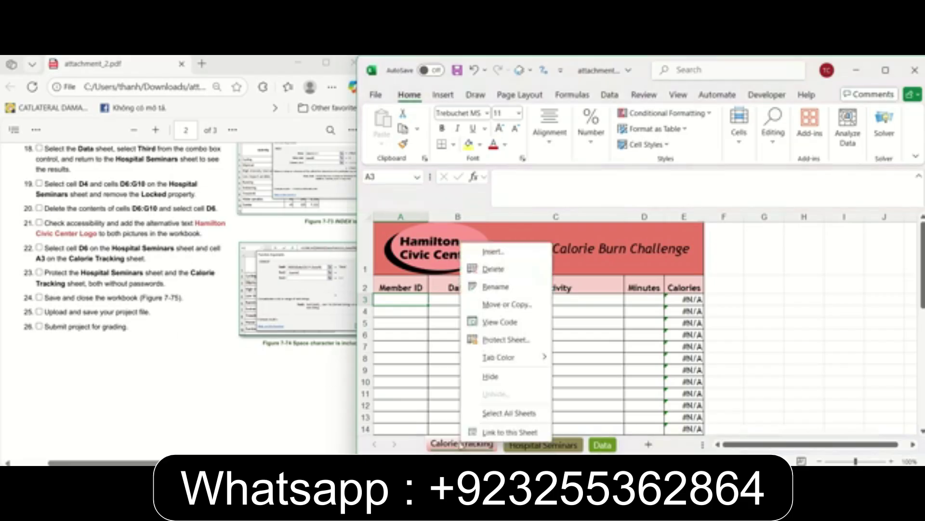
left_click(504, 342)
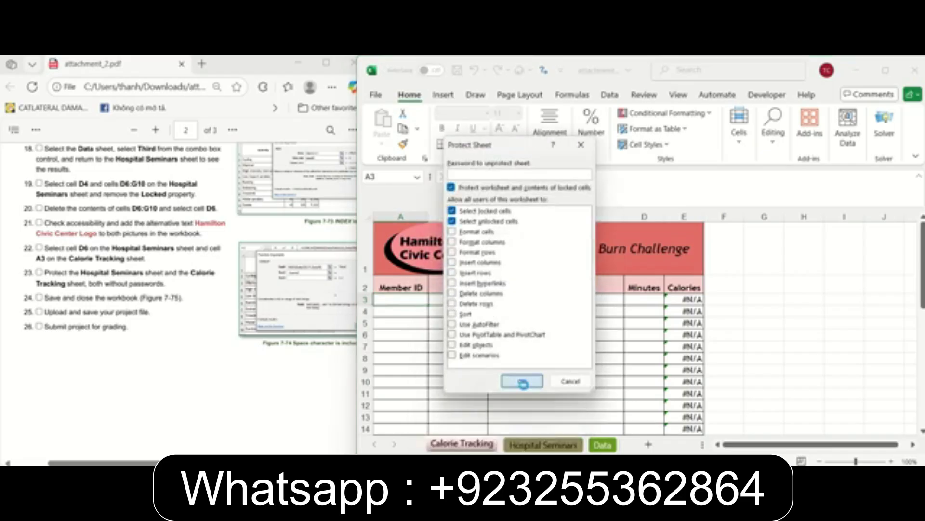
left_click(518, 381)
Protect the Hospital Seminars sheet without a password, keeping the default permissions
right_click(544, 446)
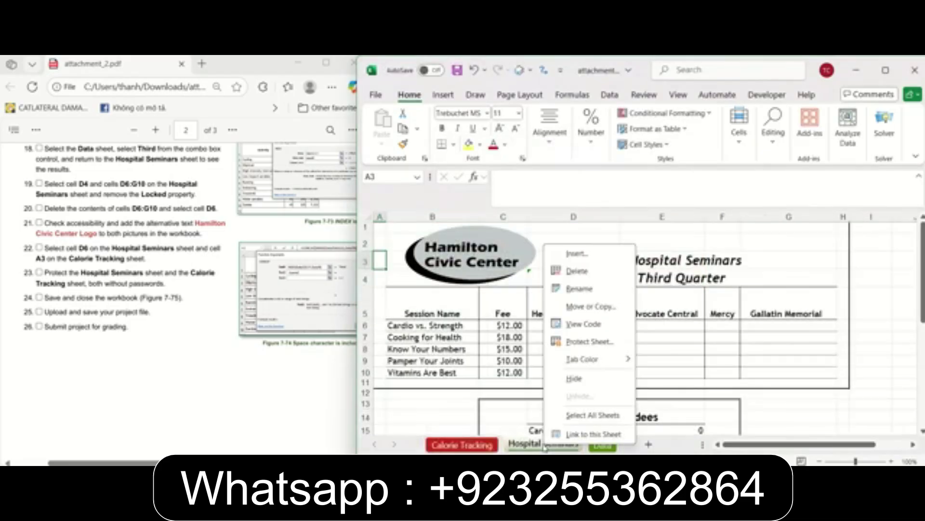
left_click(587, 340)
left_click(591, 448)
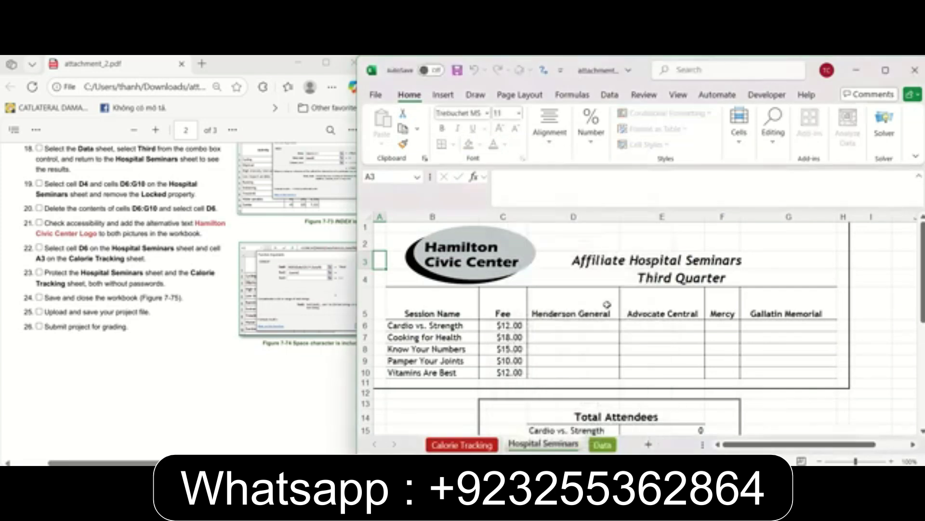